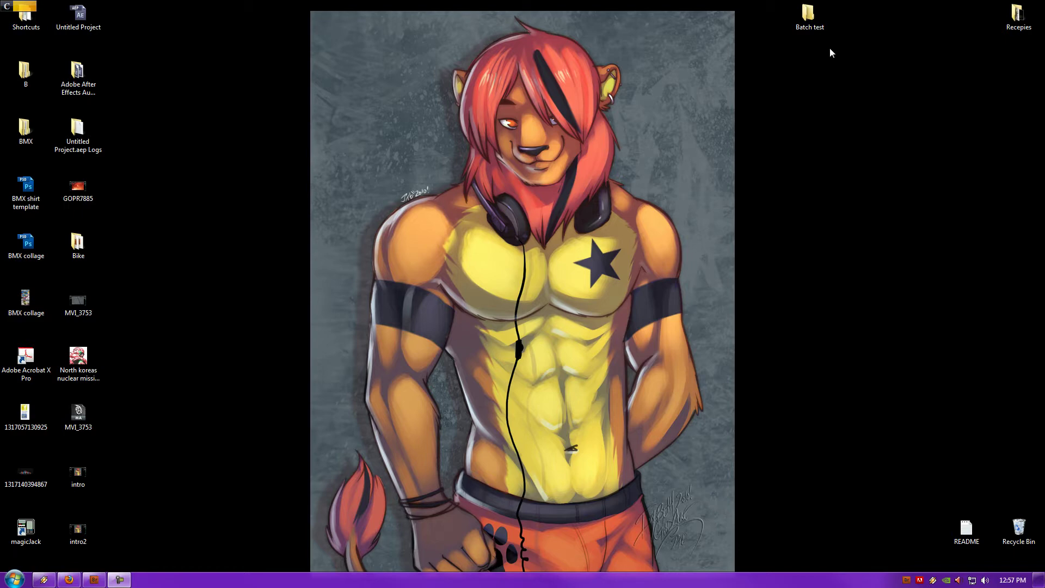
# Open the Batch test folder, then its Poncho subfolder, and browse the BMX photos
pyautogui.doubleClick(815, 23)
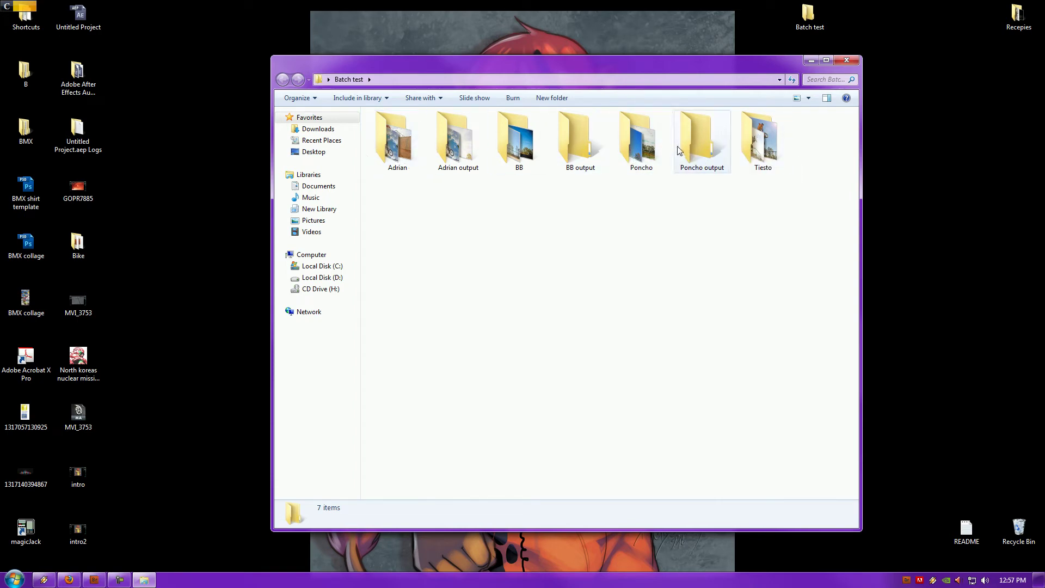
pyautogui.doubleClick(638, 145)
pyautogui.moveTo(383, 276); pyautogui.dragTo(593, 269)
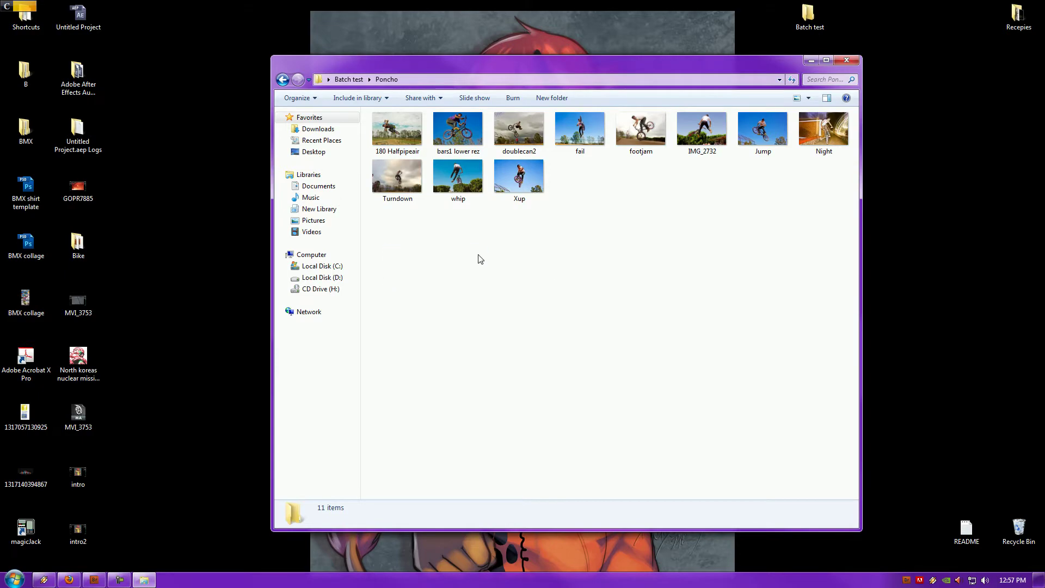
pyautogui.click(393, 191)
pyautogui.click(431, 183)
# Preview 180 Halfpipeair and the next few photos full-size, then close Photo Viewer
pyautogui.rightClick(413, 139)
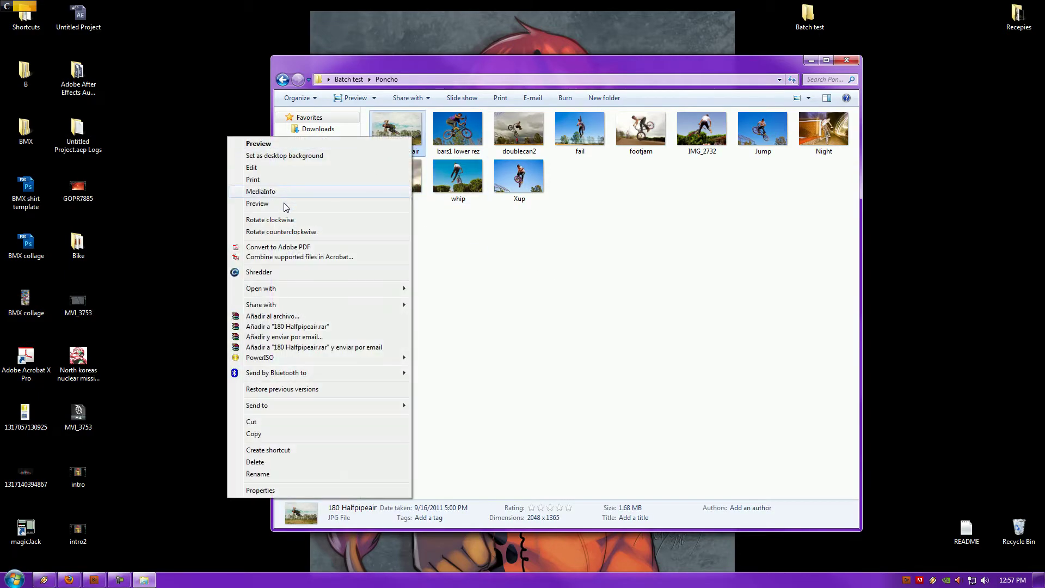
pyautogui.click(257, 203)
pyautogui.press('Right')
pyautogui.press('Right')
pyautogui.press('Right')
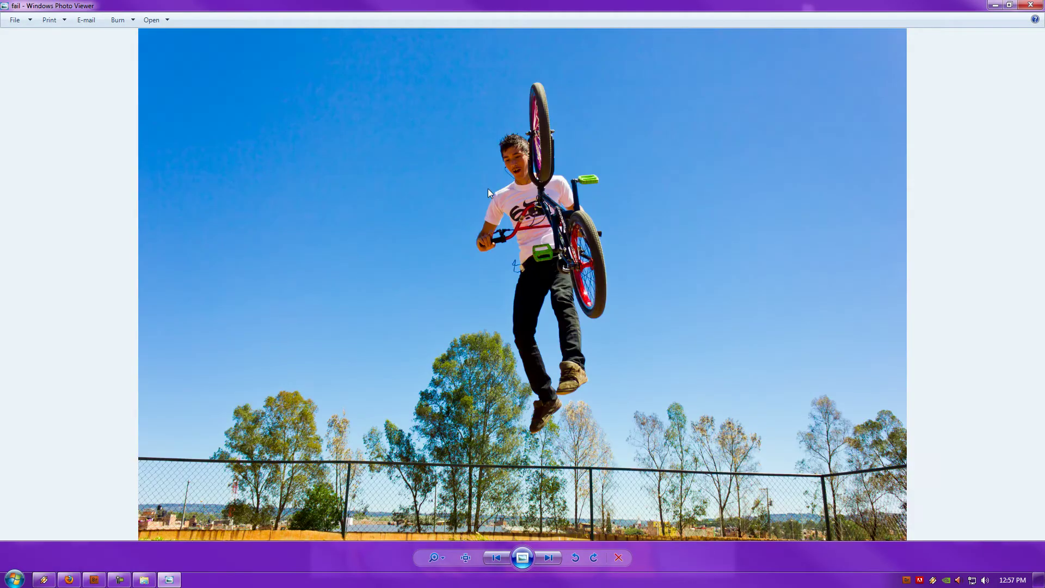
pyautogui.press('Right')
pyautogui.press('Right')
pyautogui.press('Right')
pyautogui.press('Right')
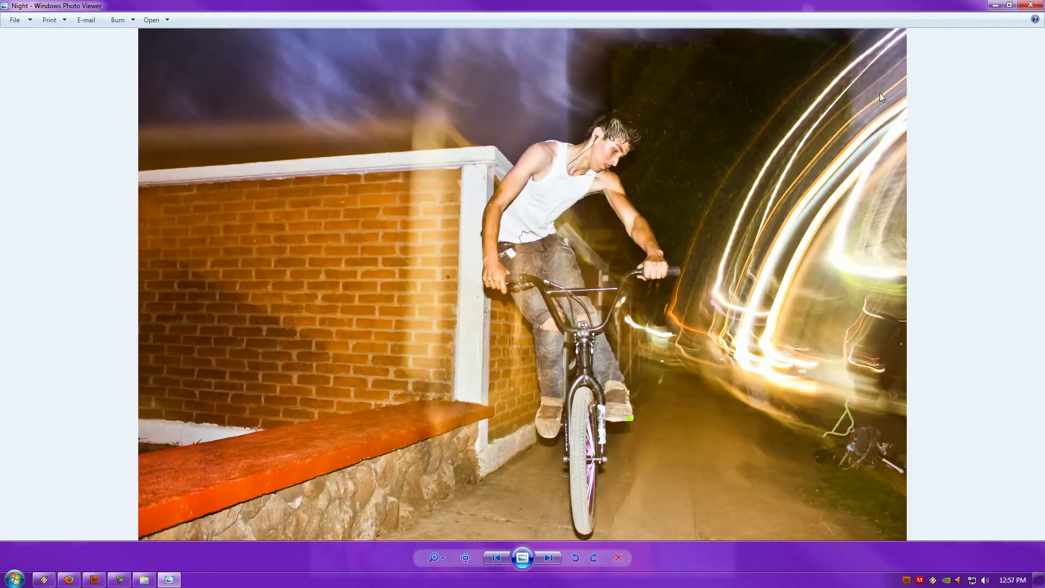
pyautogui.press('Right')
pyautogui.press('Right')
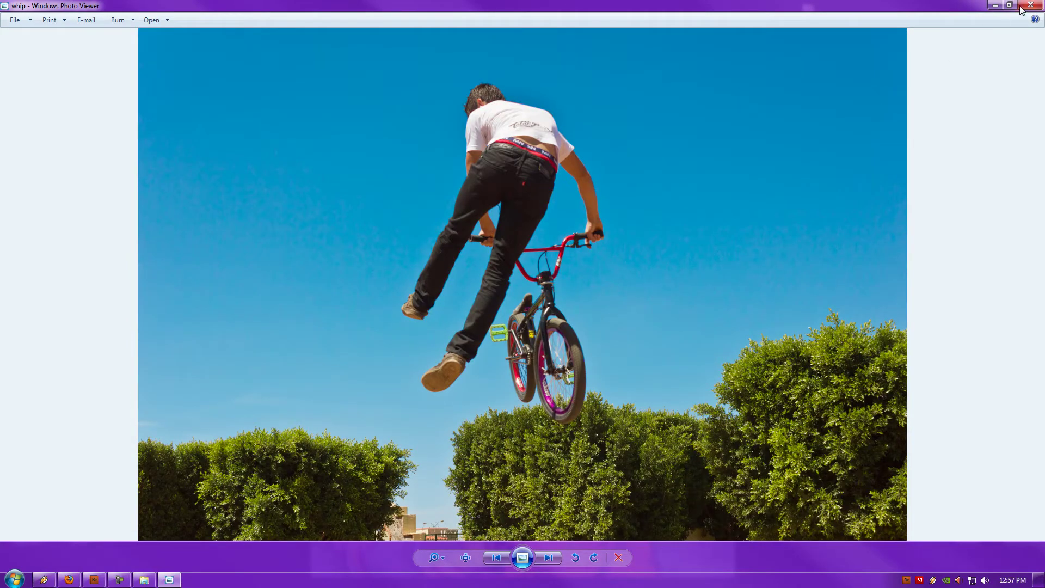
pyautogui.click(1029, 6)
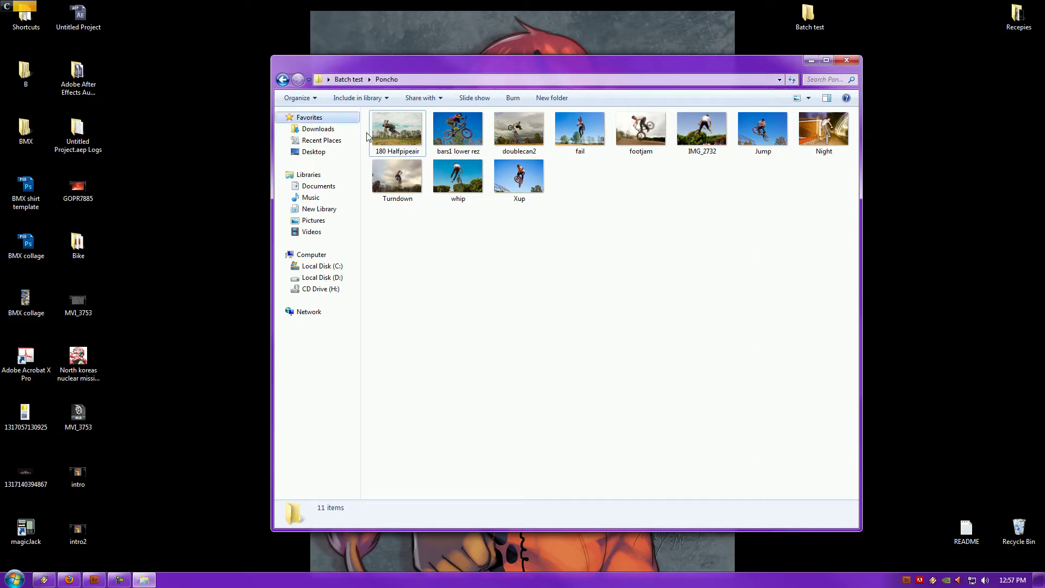
# Return to Batch test, confirm Poncho output is empty, and close the Explorer window
pyautogui.click(357, 80)
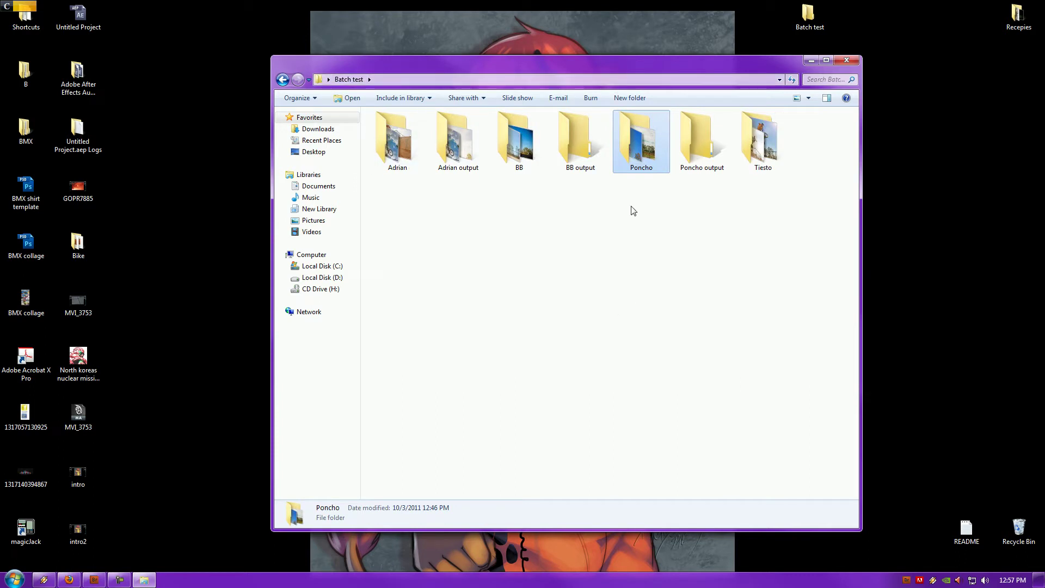
pyautogui.moveTo(656, 168)
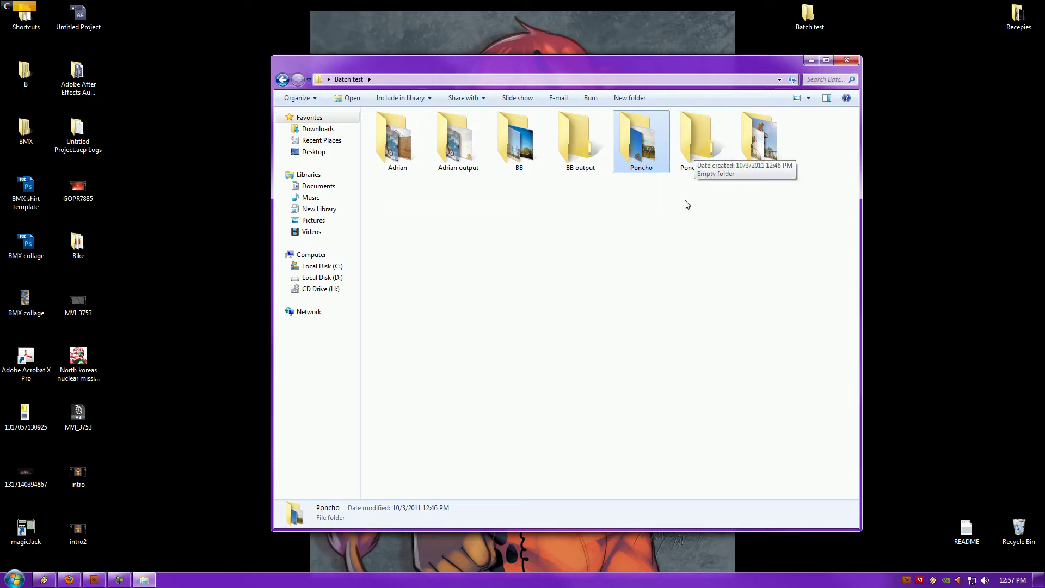
pyautogui.click(684, 267)
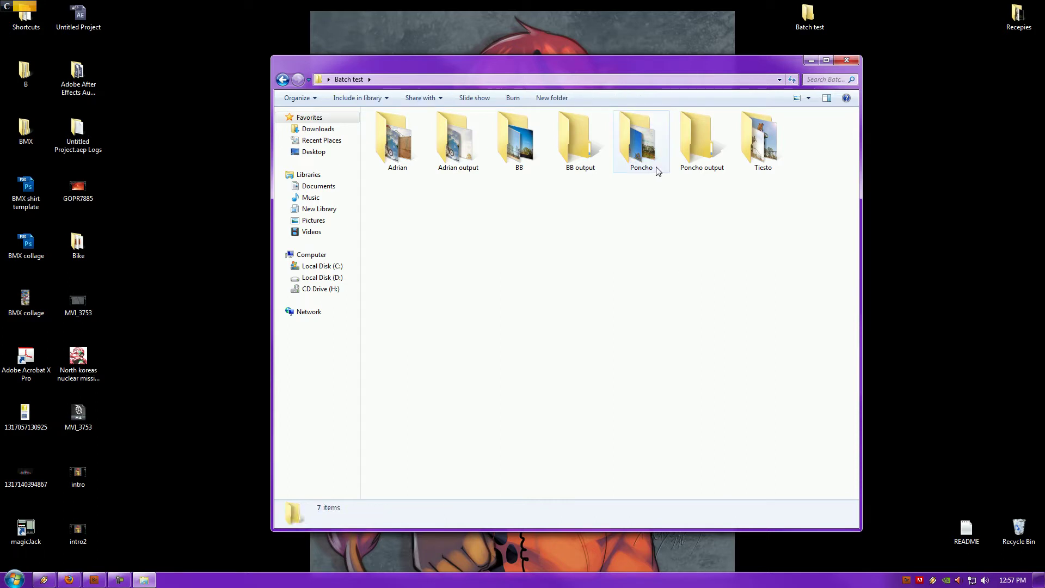
pyautogui.click(656, 163)
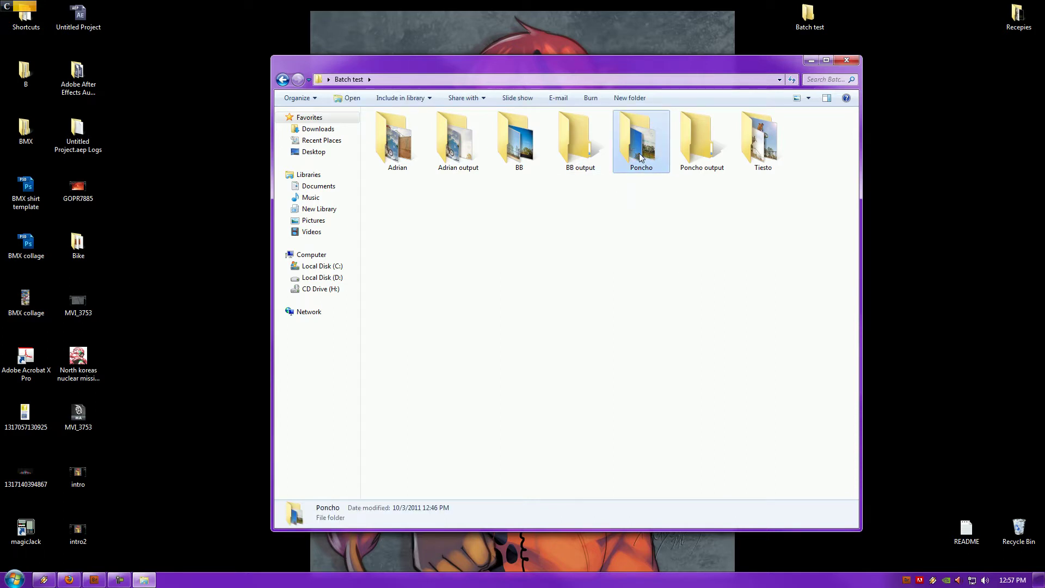
pyautogui.click(701, 157)
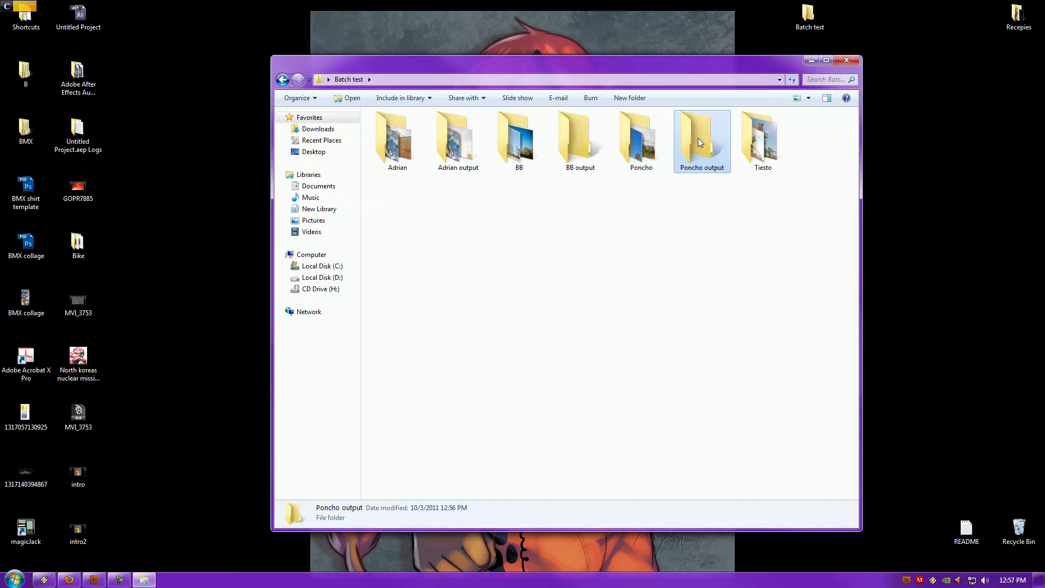
pyautogui.click(846, 60)
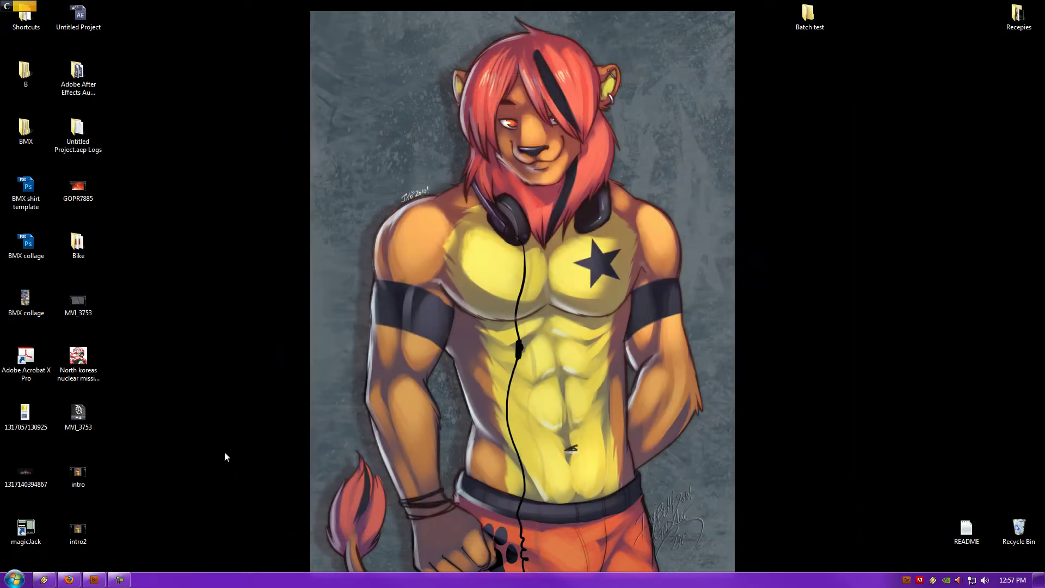
# Launch Adobe Photoshop CS5.1 (64 Bit) from the Start menu
pyautogui.press('super')
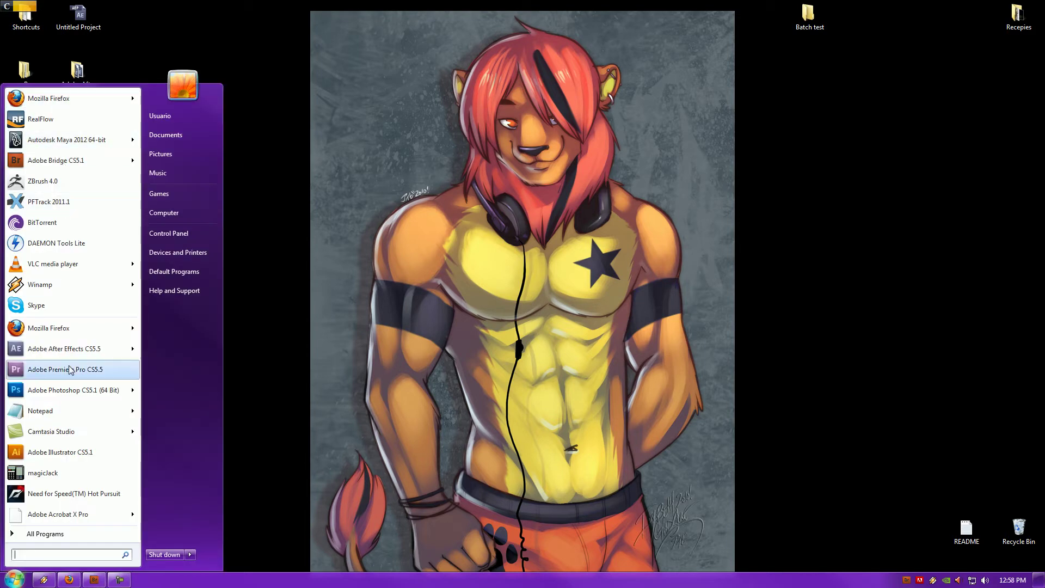
pyautogui.click(39, 533)
pyautogui.press('Escape')
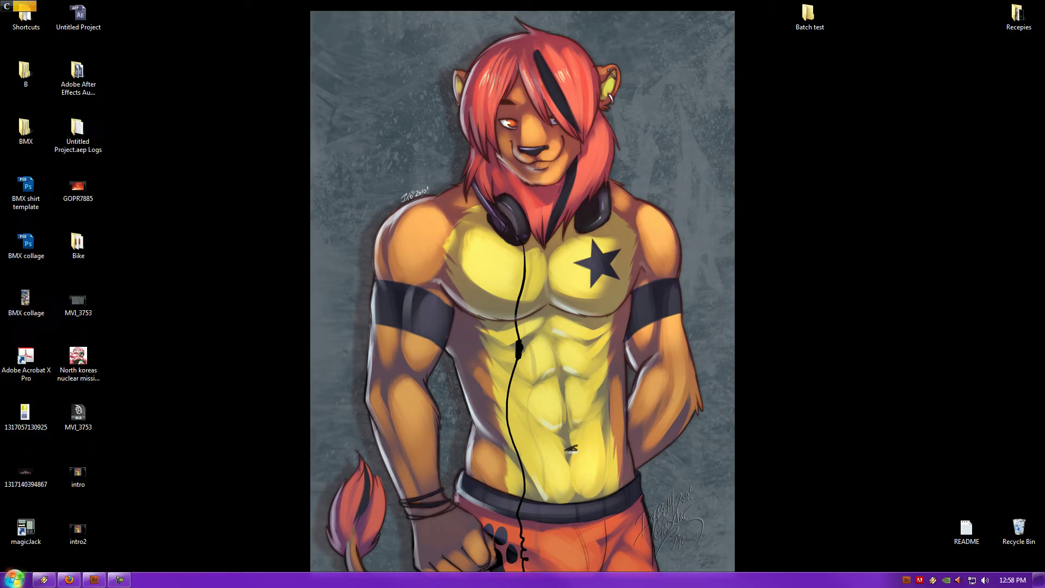
pyautogui.press('super')
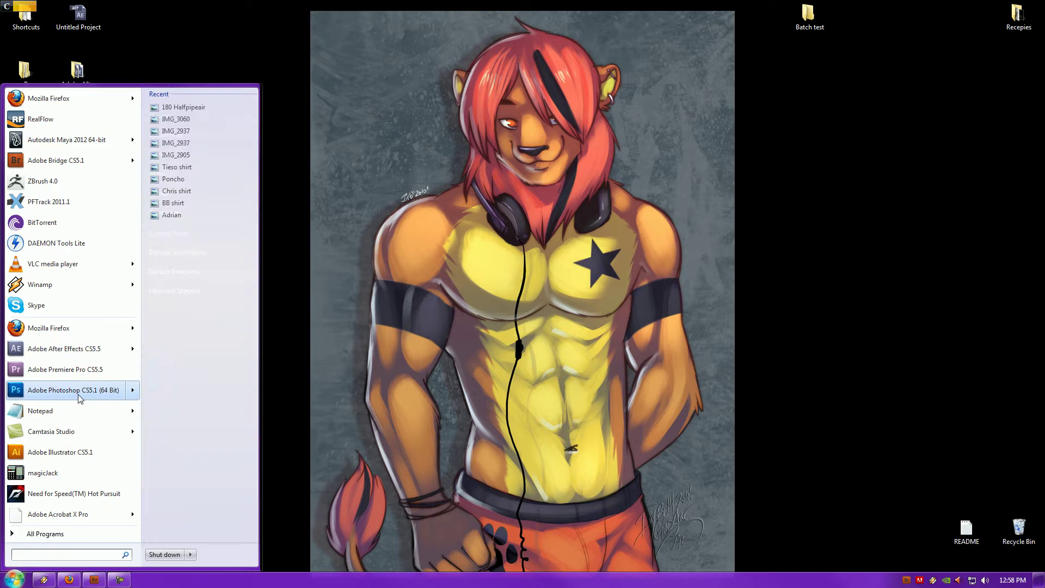
pyautogui.click(79, 397)
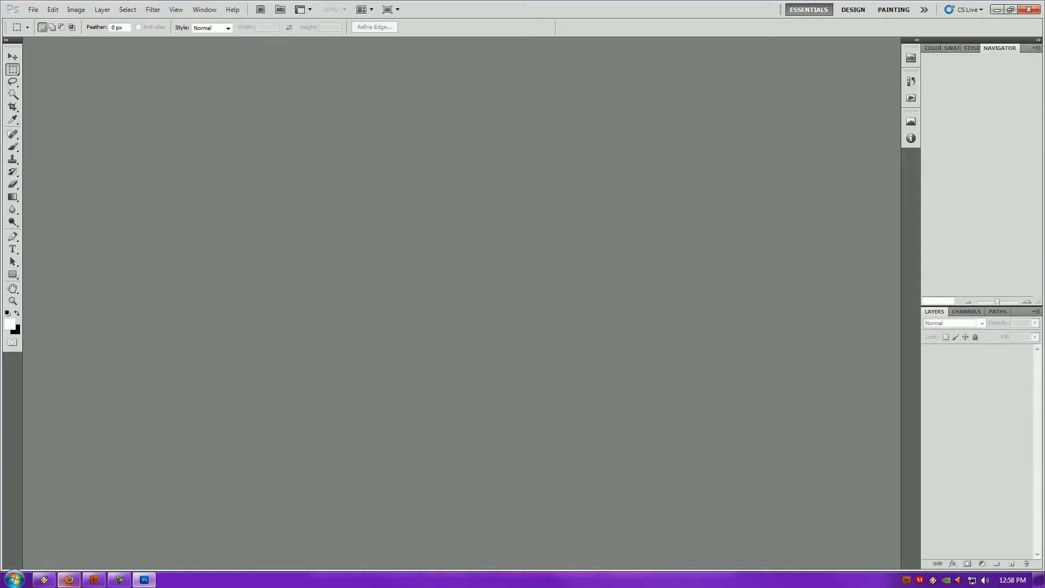
# In Bridge, select all eleven Poncho photos and open them in Adobe Photoshop CS5.1
pyautogui.click(93, 580)
pyautogui.click(482, 238)
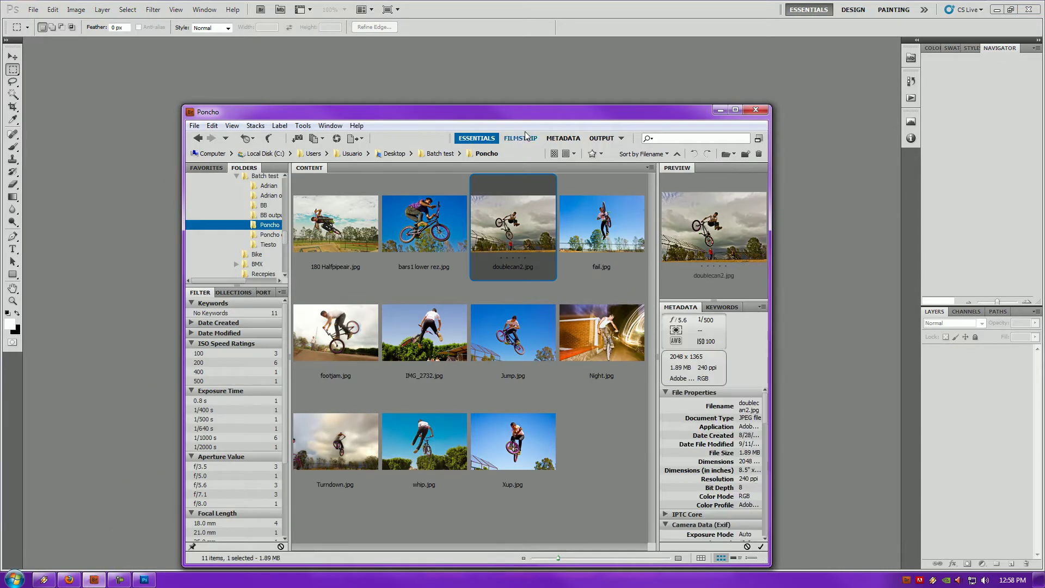
pyautogui.moveTo(535, 113); pyautogui.dragTo(548, 43)
pyautogui.click(356, 159)
pyautogui.hotkey('ctrl', 'a')
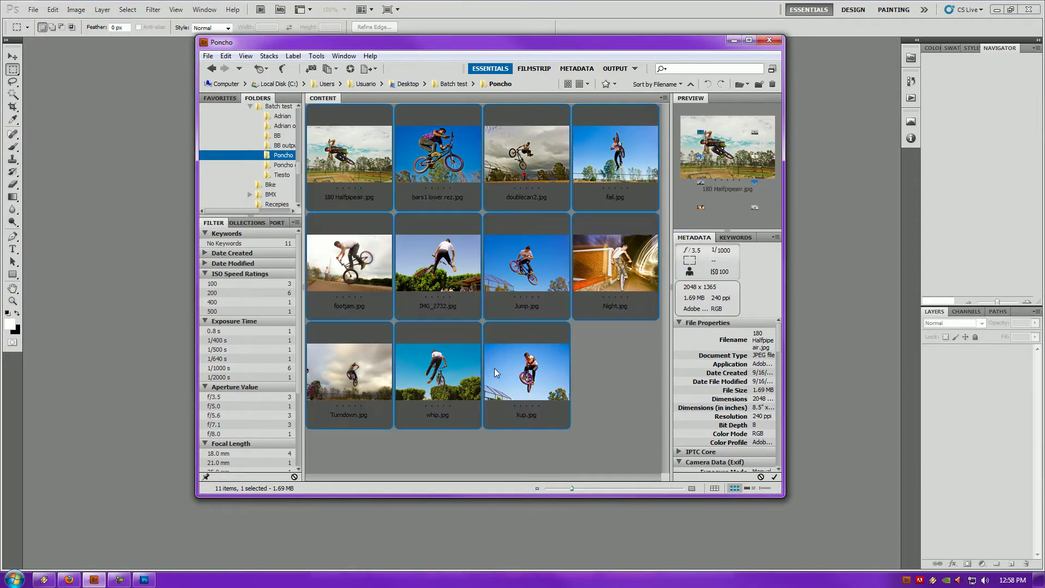
pyautogui.rightClick(514, 269)
pyautogui.moveTo(563, 292)
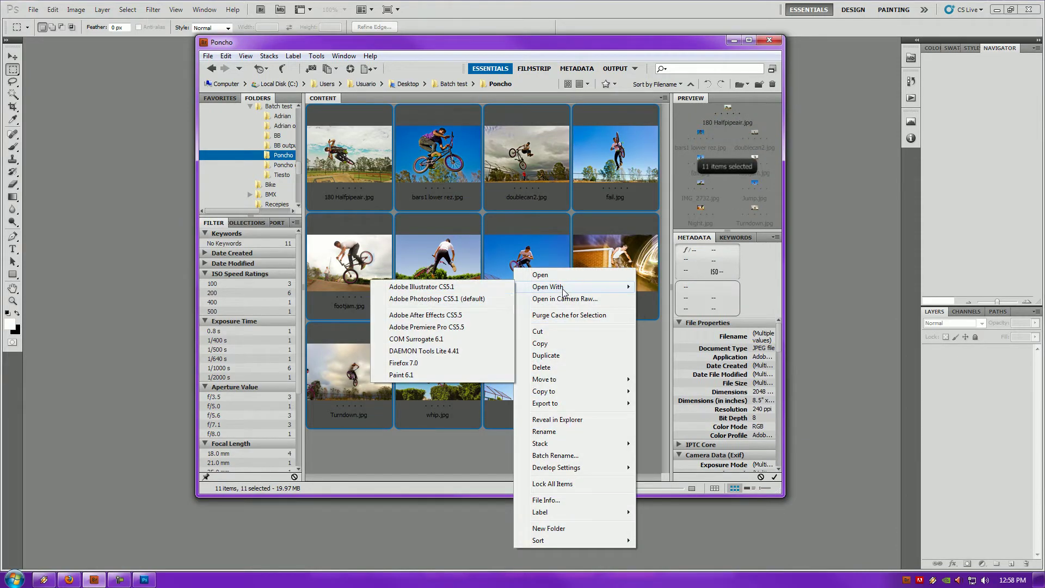
pyautogui.click(484, 301)
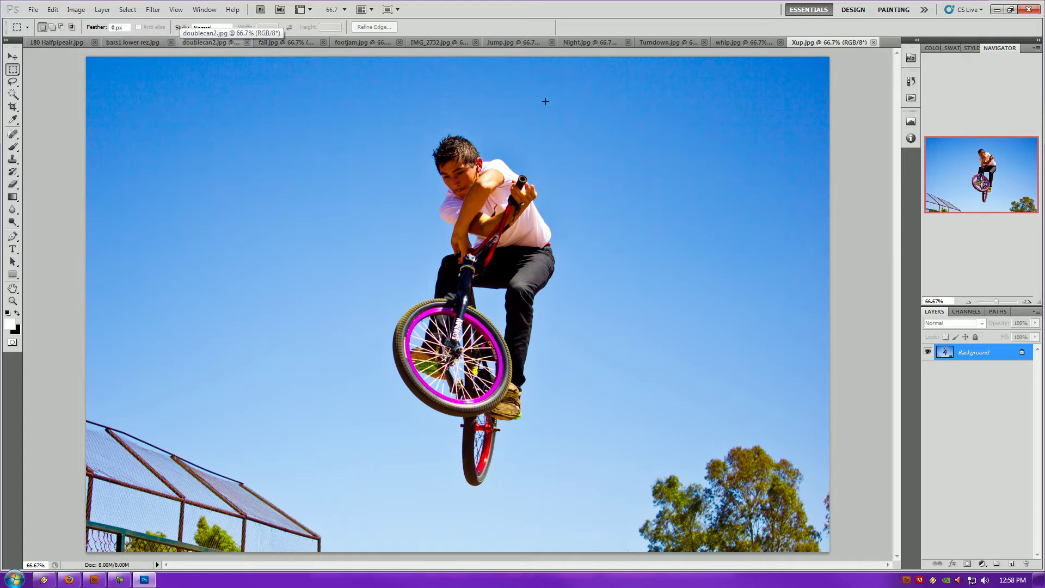
# Show the Actions panel and begin recording a new action named 'Resizer' in Default Actions
pyautogui.click(13, 56)
pyautogui.click(205, 9)
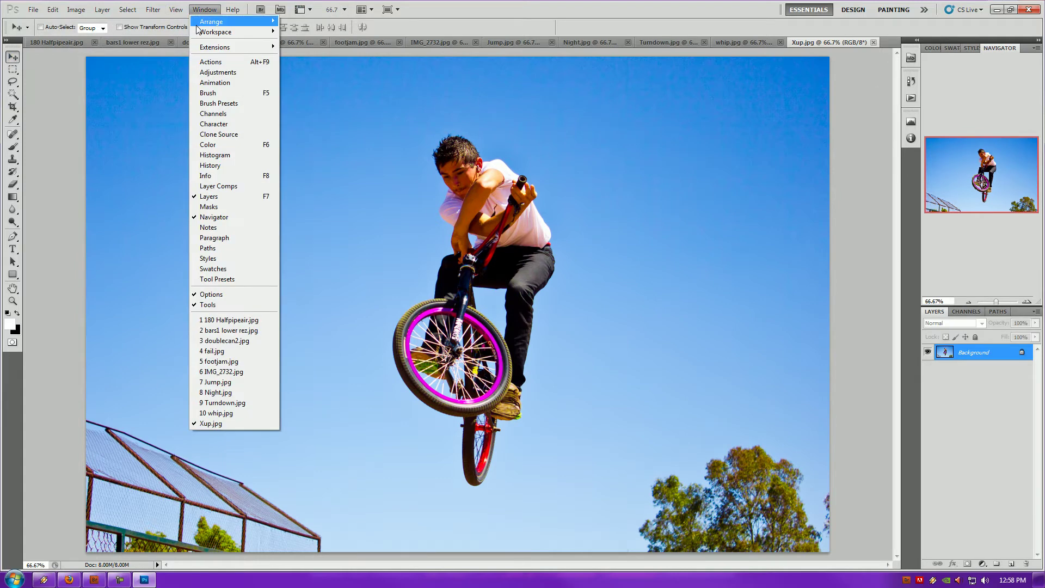
pyautogui.click(212, 63)
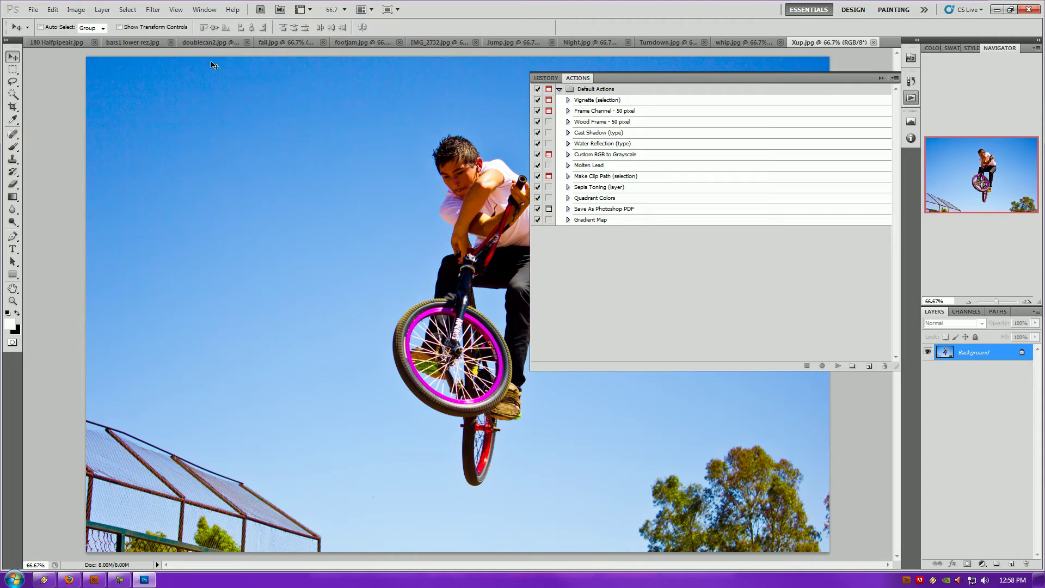
pyautogui.moveTo(530, 255); pyautogui.dragTo(786, 254)
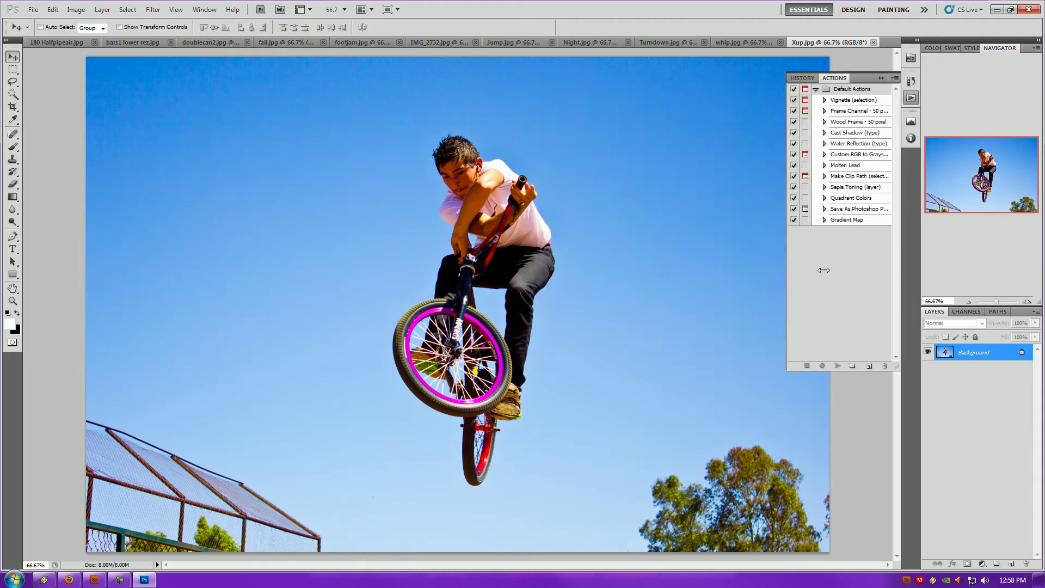
pyautogui.click(869, 367)
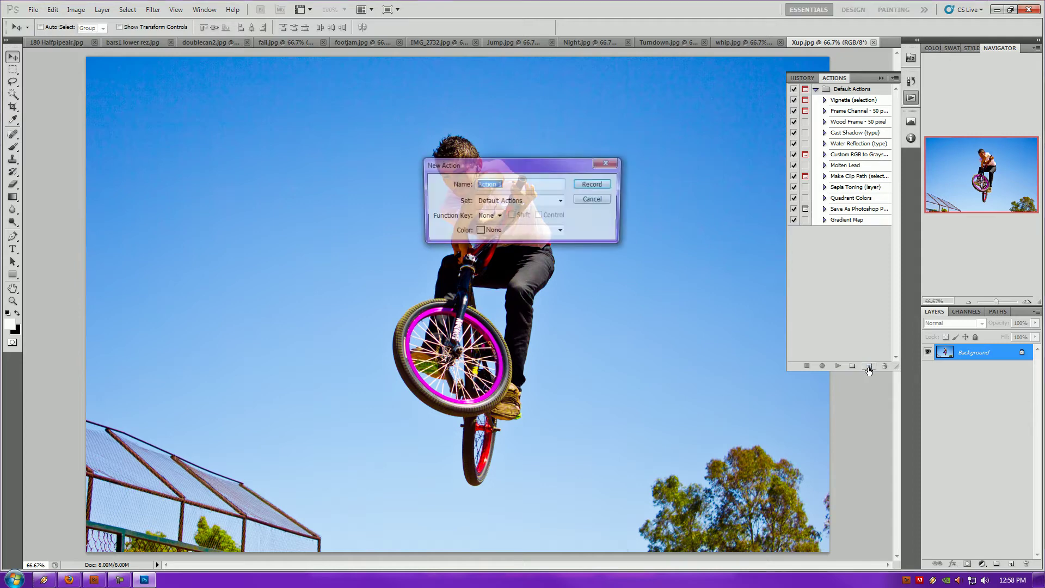
pyautogui.write('Resizer')
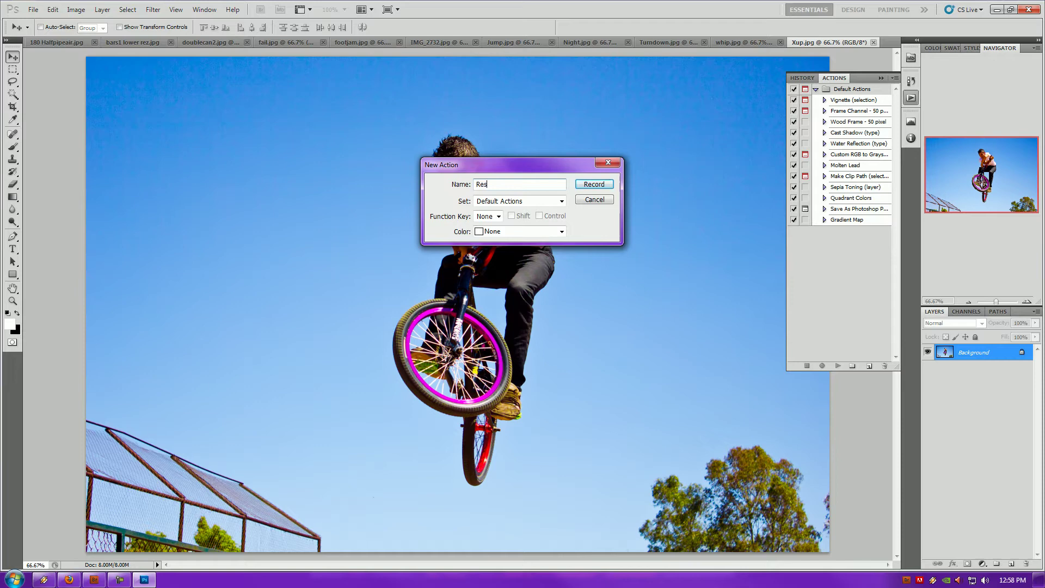
pyautogui.press('Return')
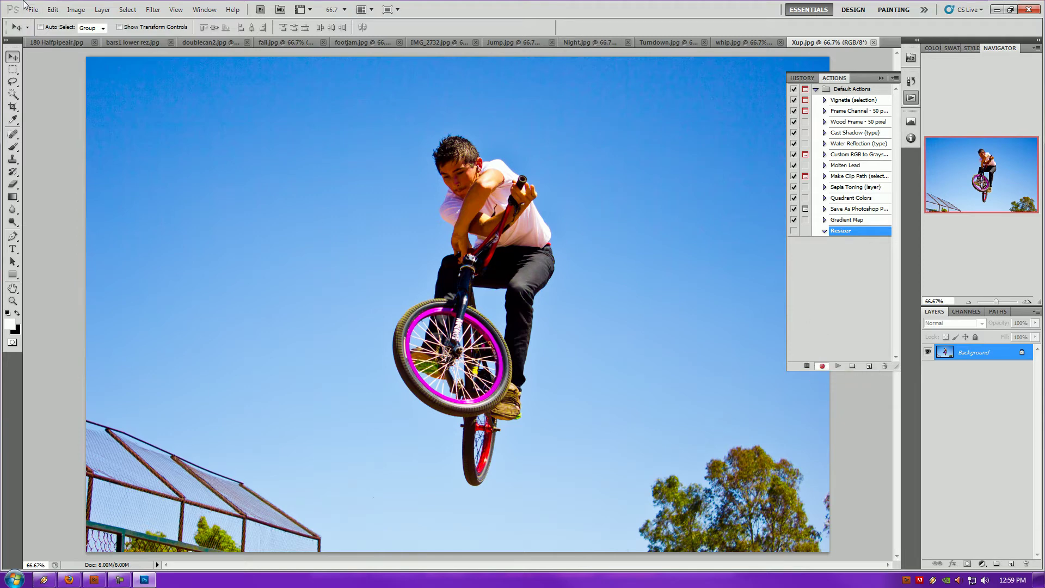
# Set Image Size width to 1024 pixels with proportions constrained, giving 1024 × 683
pyautogui.click(74, 10)
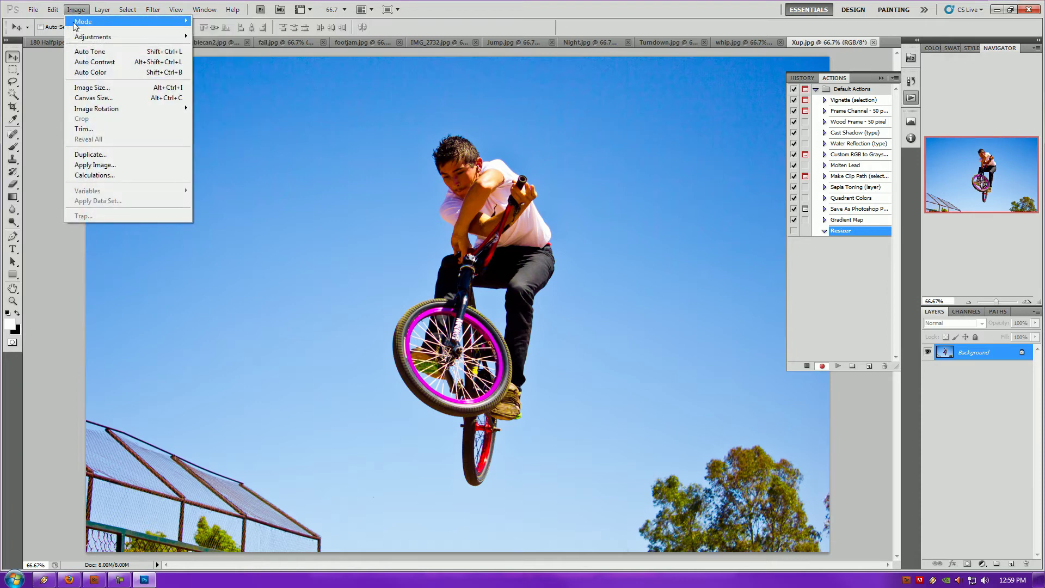
pyautogui.click(91, 88)
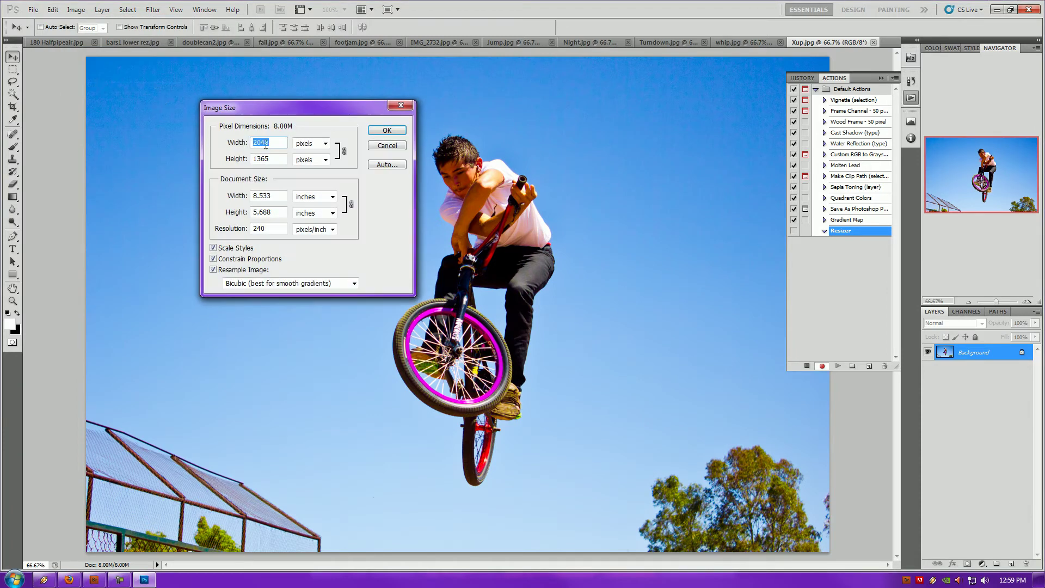
pyautogui.write('1024')
pyautogui.press('Return')
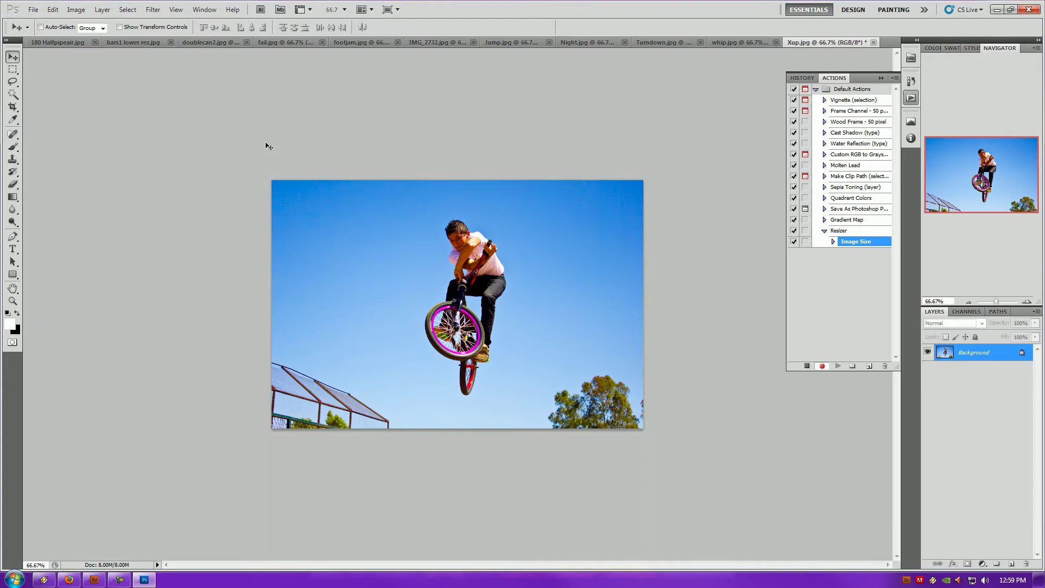
# Save Xup.jpg into Batch test\Poncho output as a JPEG at Quality 12 Maximum
pyautogui.click(1027, 301)
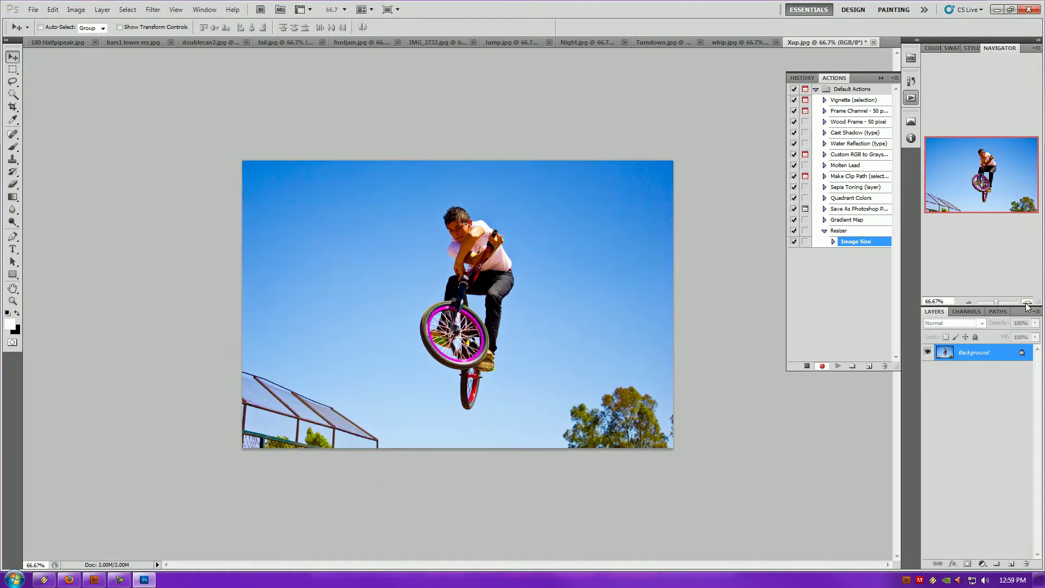
pyautogui.click(33, 13)
pyautogui.click(50, 176)
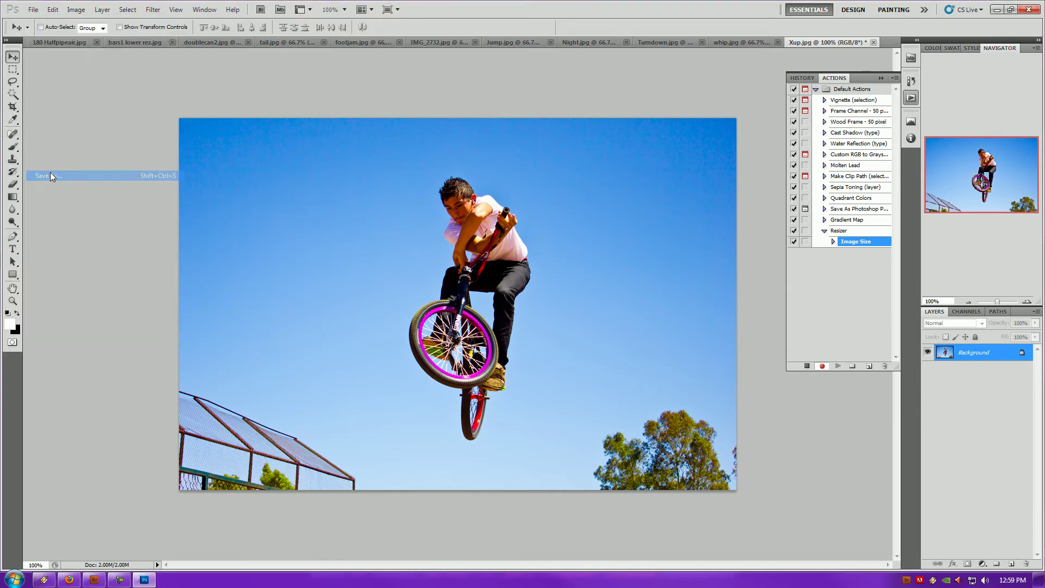
pyautogui.click(499, 51)
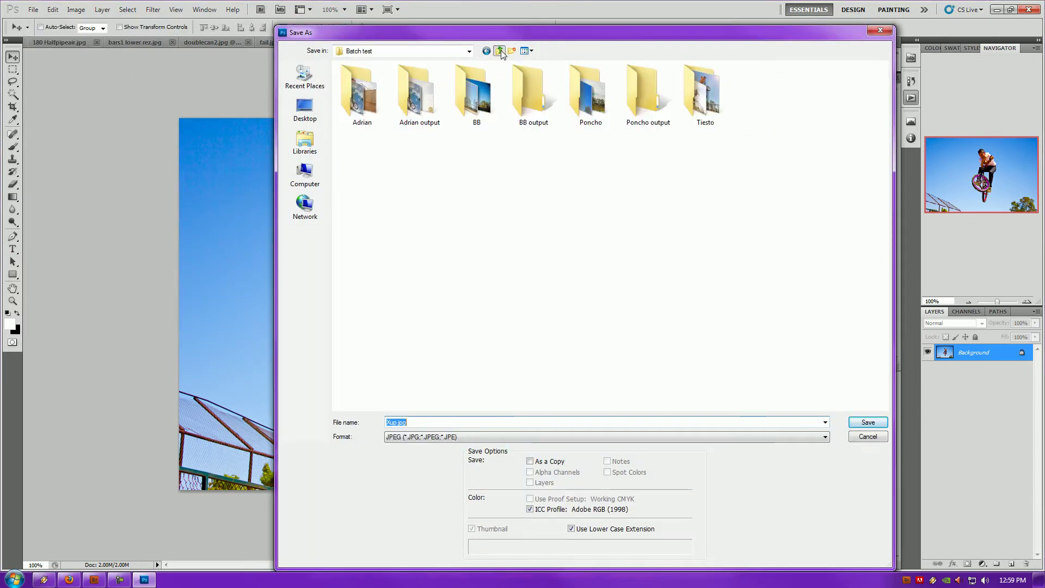
pyautogui.click(638, 102)
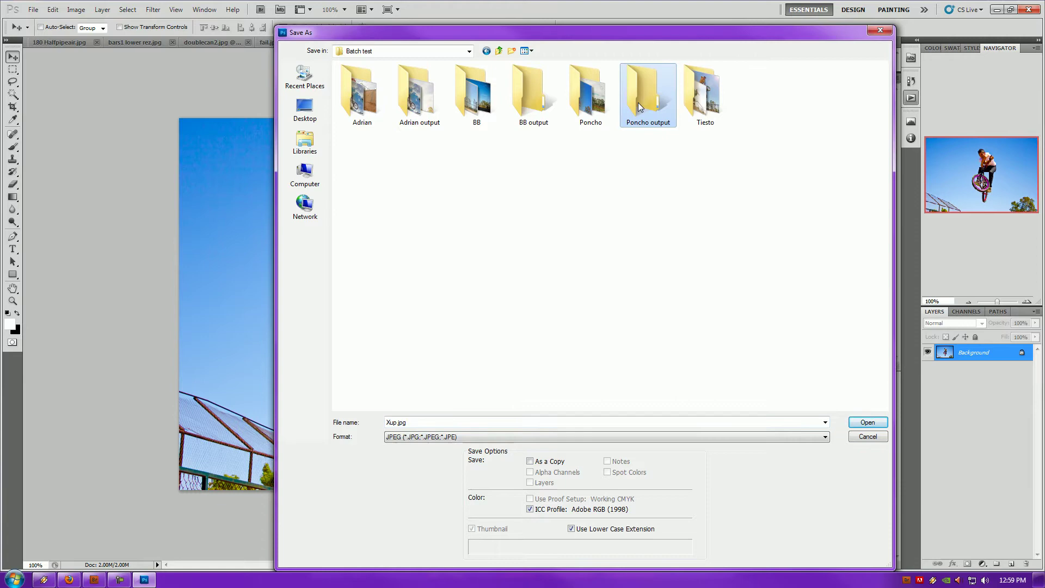
pyautogui.doubleClick(638, 102)
pyautogui.click(869, 422)
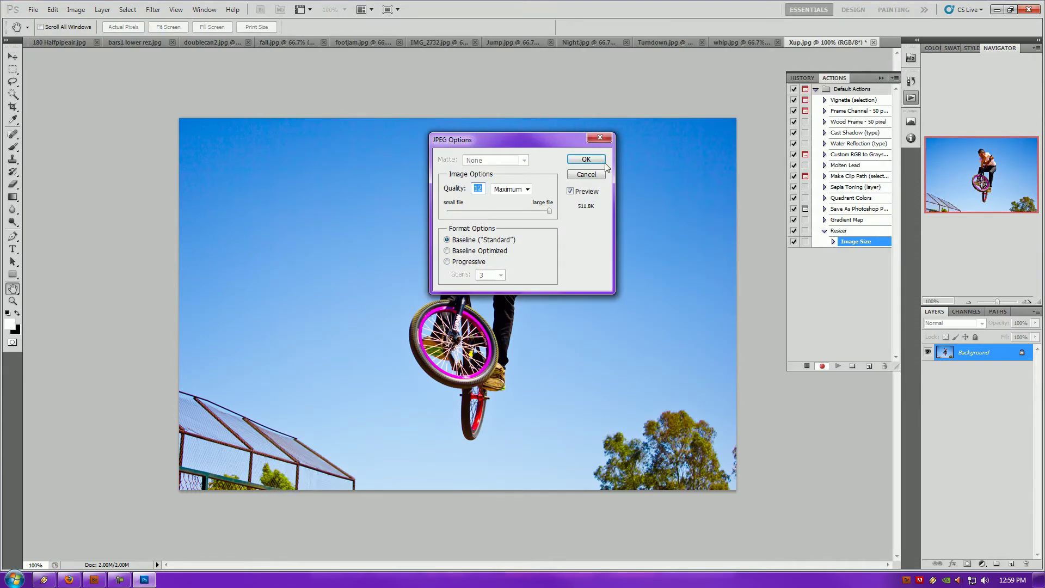
pyautogui.moveTo(550, 211); pyautogui.dragTo(576, 214)
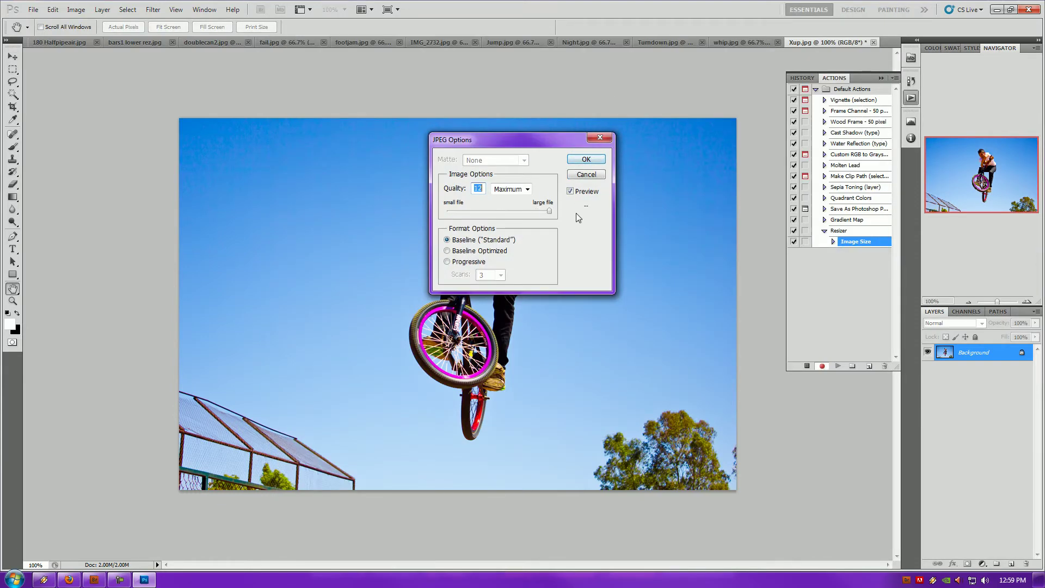
pyautogui.click(586, 159)
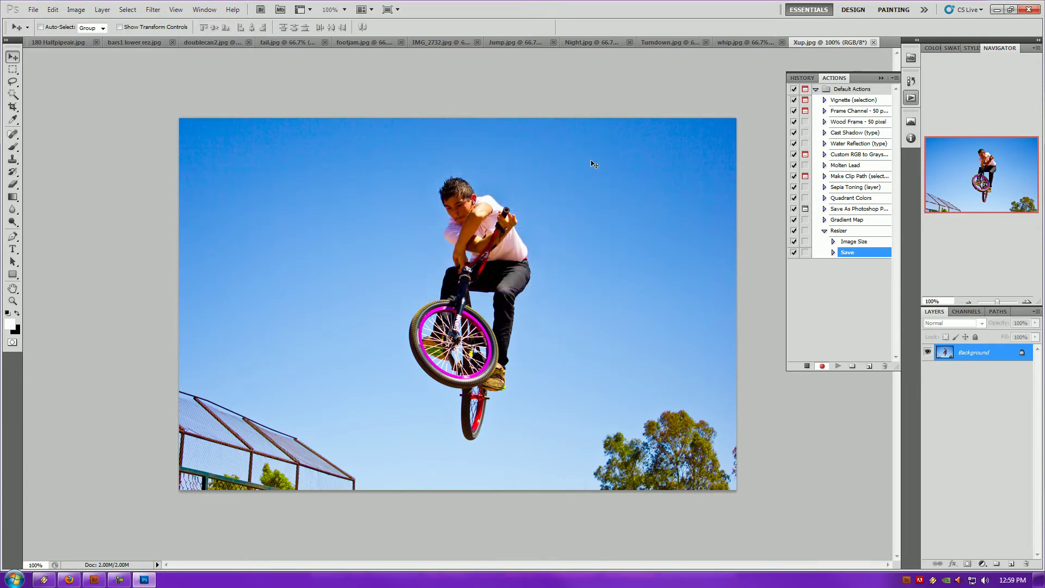
# Stop recording, expand the Image Size and Save steps, and widen the Actions panel
pyautogui.click(808, 366)
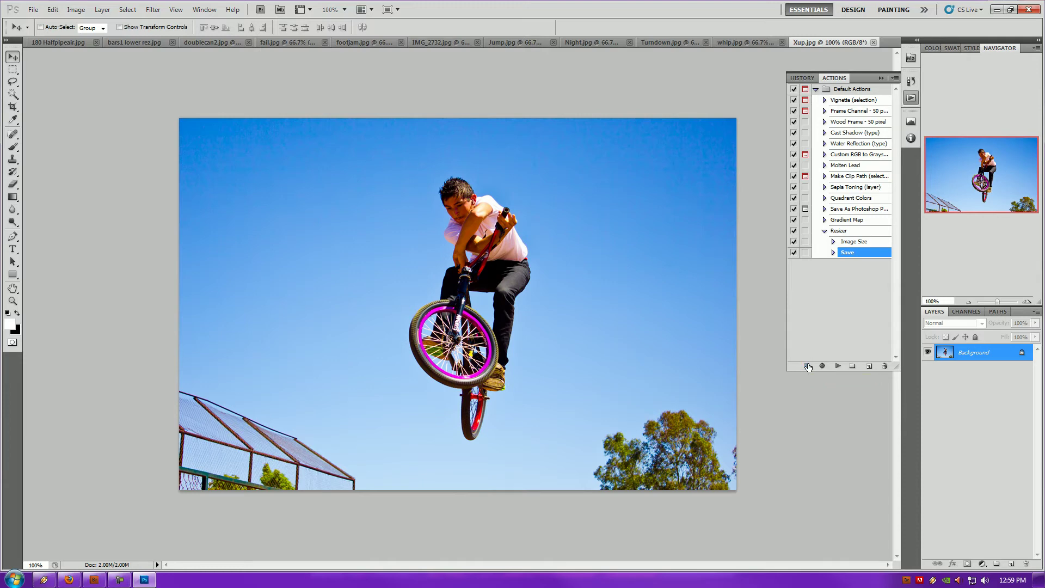
pyautogui.click(833, 252)
pyautogui.click(834, 242)
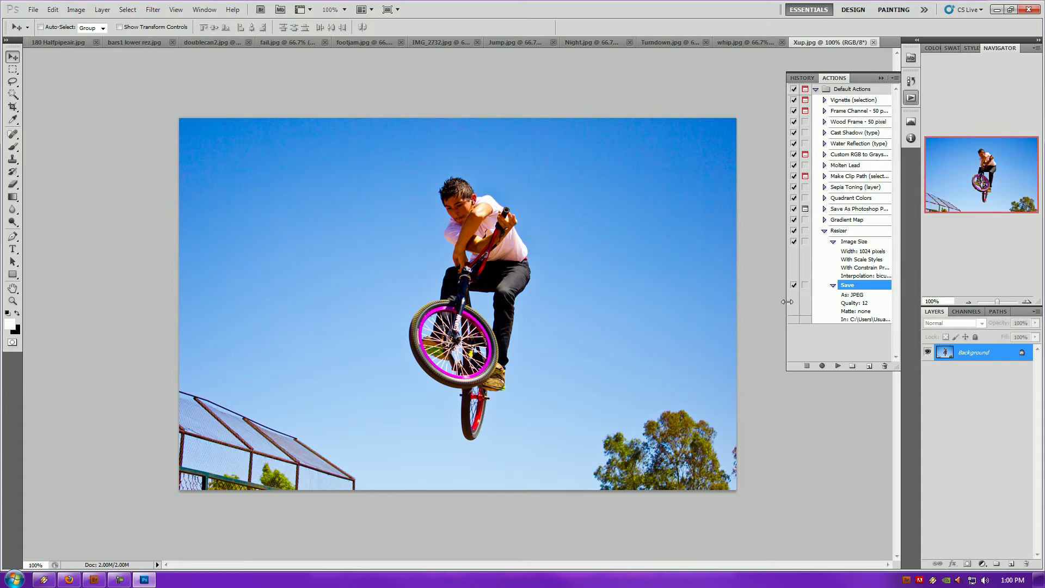
pyautogui.moveTo(786, 302)
pyautogui.mouseDown()
pyautogui.moveTo(611, 298)
pyautogui.moveTo(788, 293)
pyautogui.mouseUp()
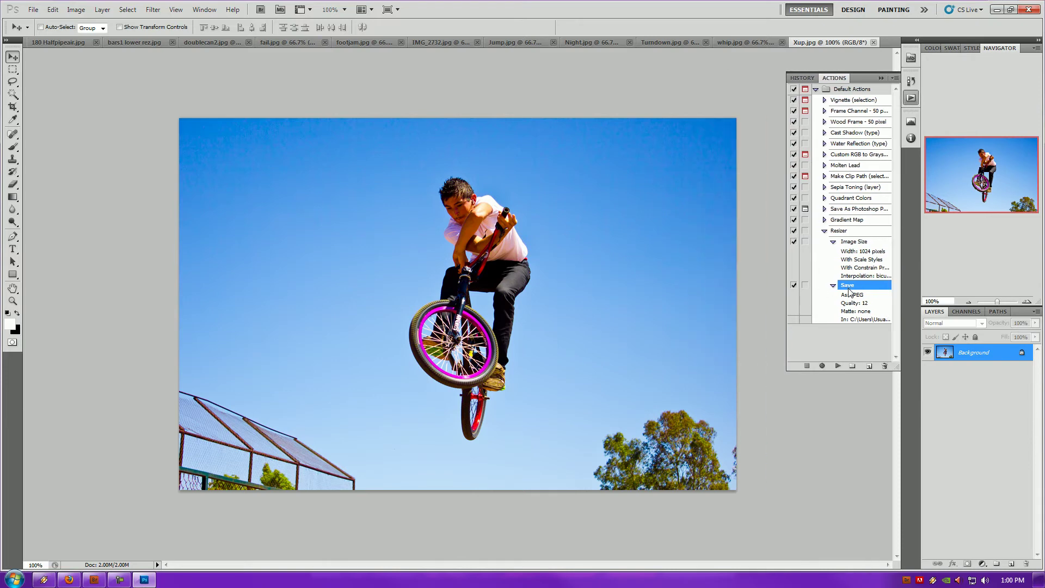
# Open File > Automate > Batch with Resizer selected as the action
pyautogui.click(34, 10)
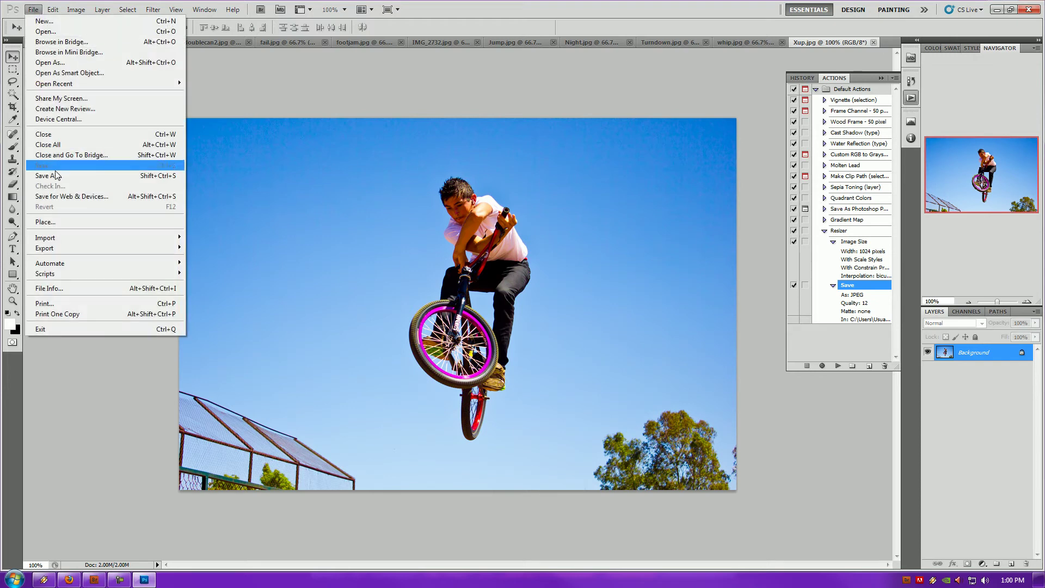
pyautogui.moveTo(105, 262)
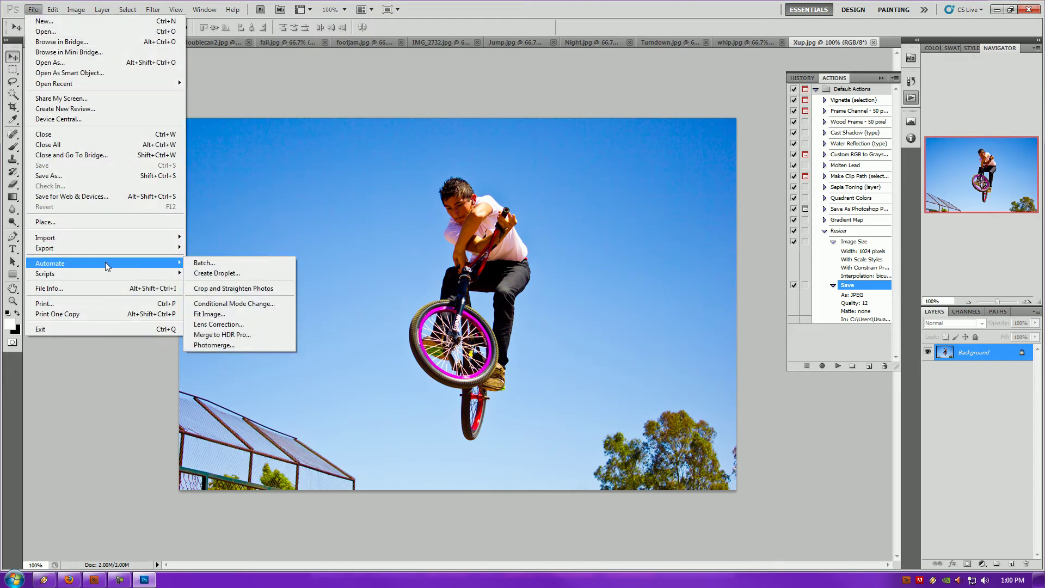
pyautogui.click(210, 262)
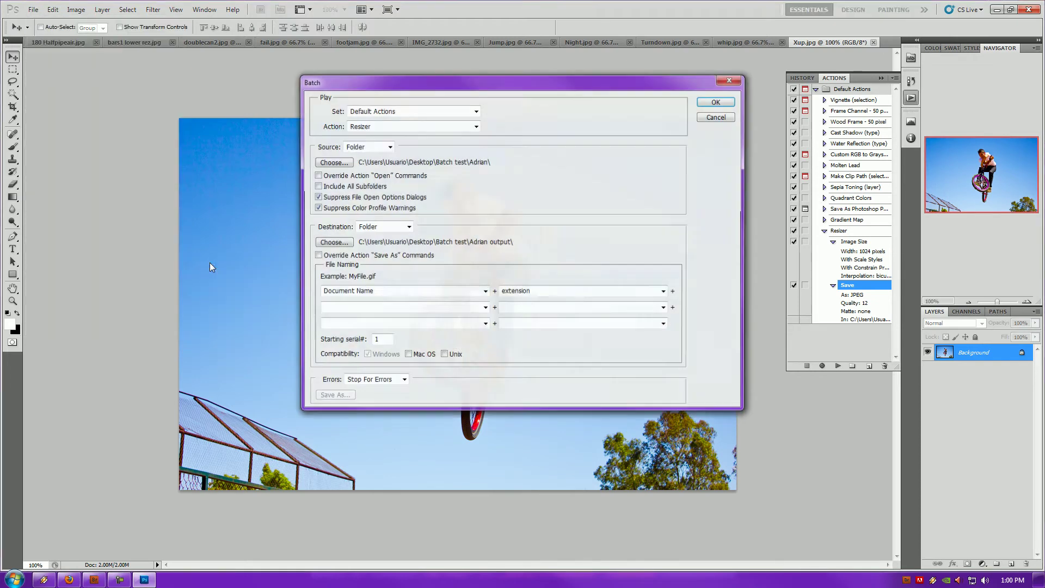
pyautogui.click(389, 126)
pyautogui.click(392, 129)
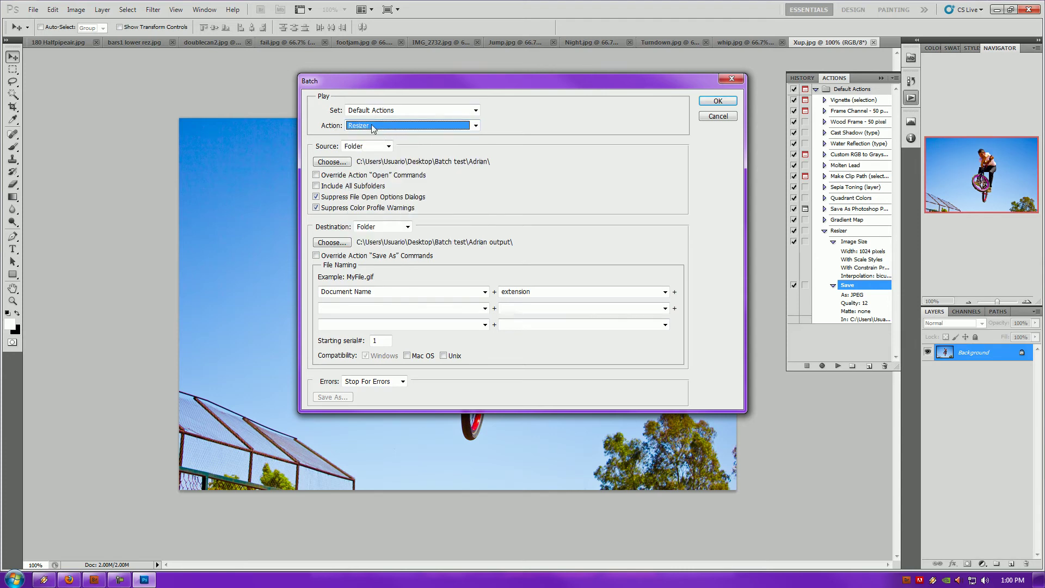
# Choose Batch test\Poncho as the source folder and include images in subfolders
pyautogui.click(331, 162)
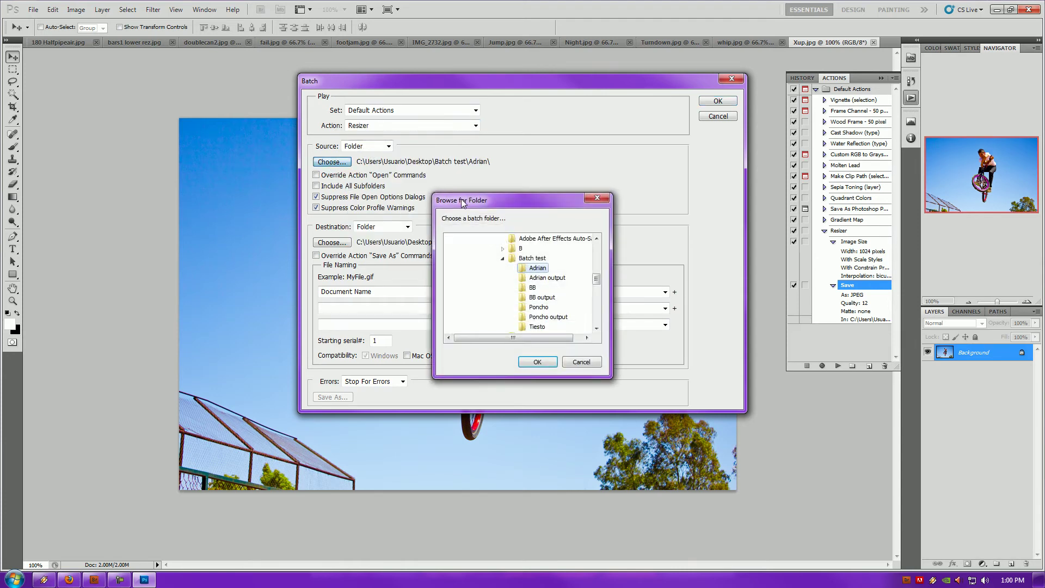
pyautogui.moveTo(596, 278); pyautogui.dragTo(596, 283)
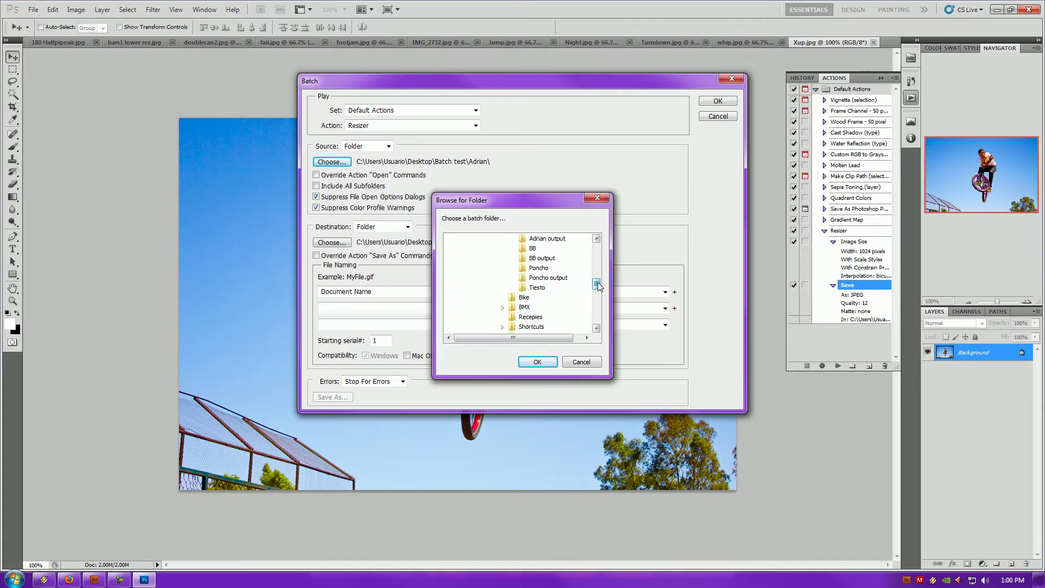
pyautogui.click(539, 268)
pyautogui.click(535, 362)
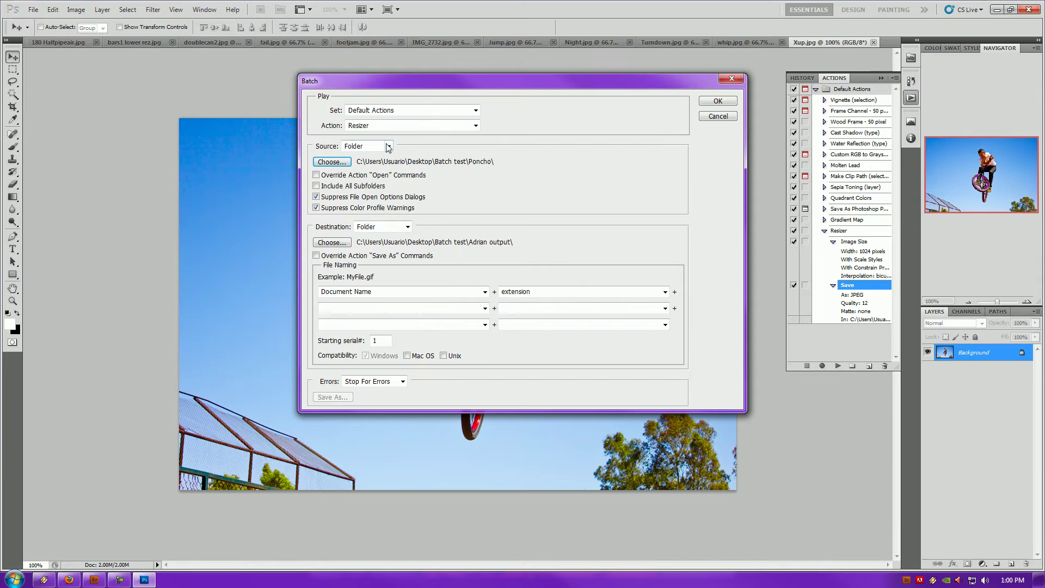
pyautogui.click(316, 186)
# Set Batch test\Poncho output as the destination folder and run the Resizer batch
pyautogui.click(332, 242)
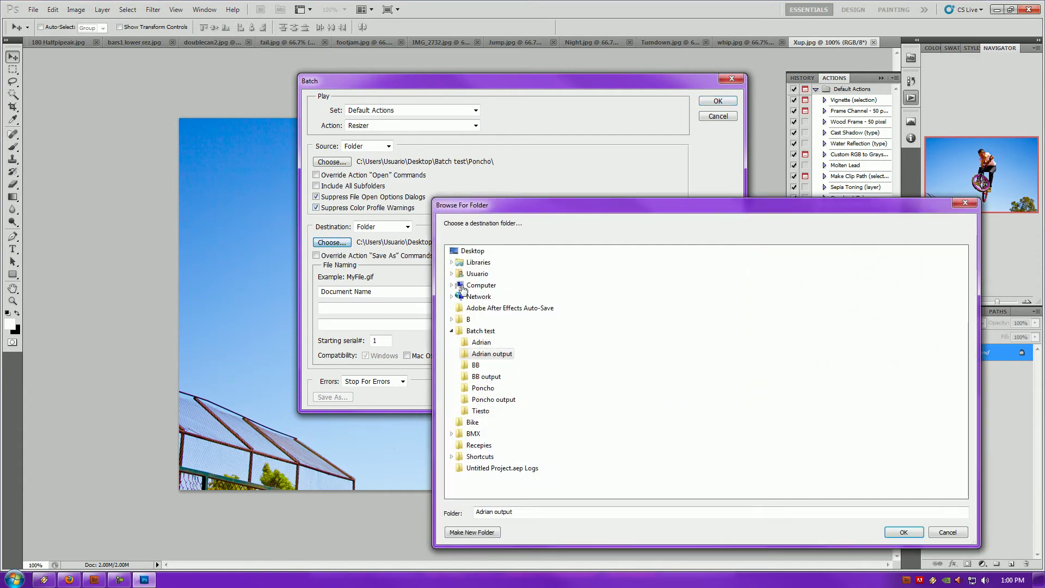
pyautogui.click(493, 399)
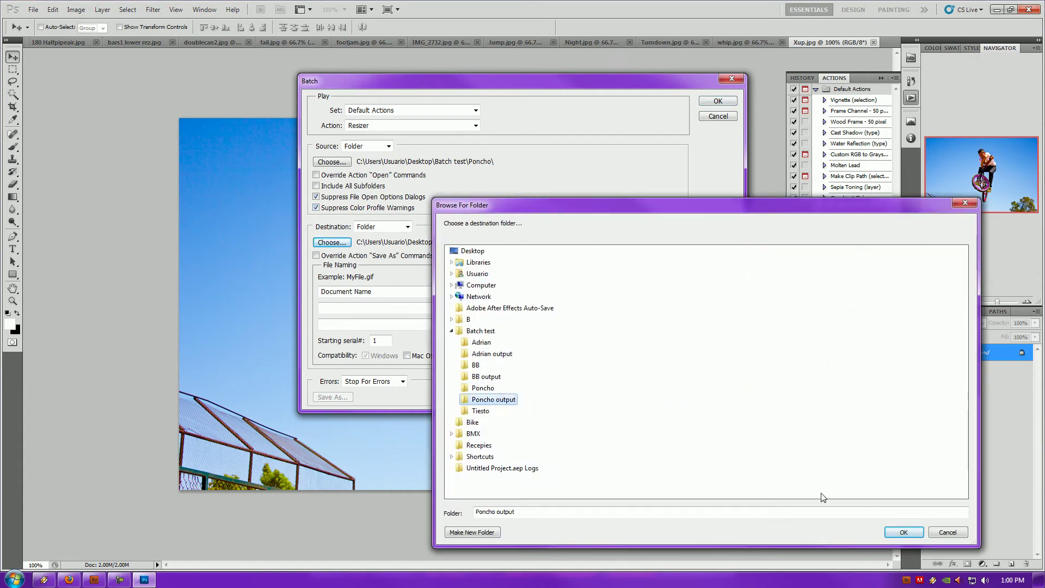
pyautogui.click(903, 531)
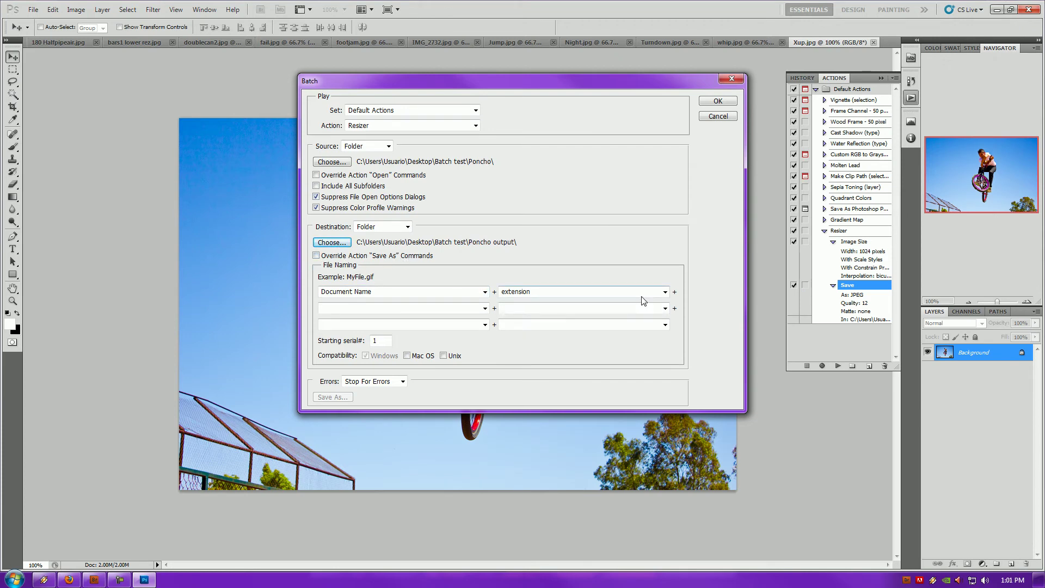
pyautogui.click(718, 102)
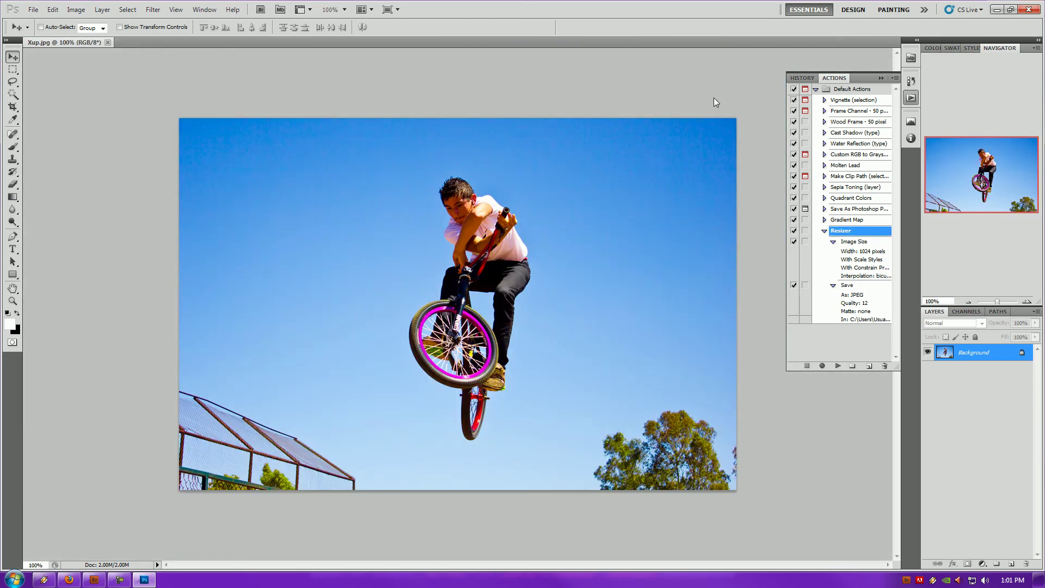
# Browse in Explorer from Desktop through Batch test to the Poncho output folder
pyautogui.click(13, 579)
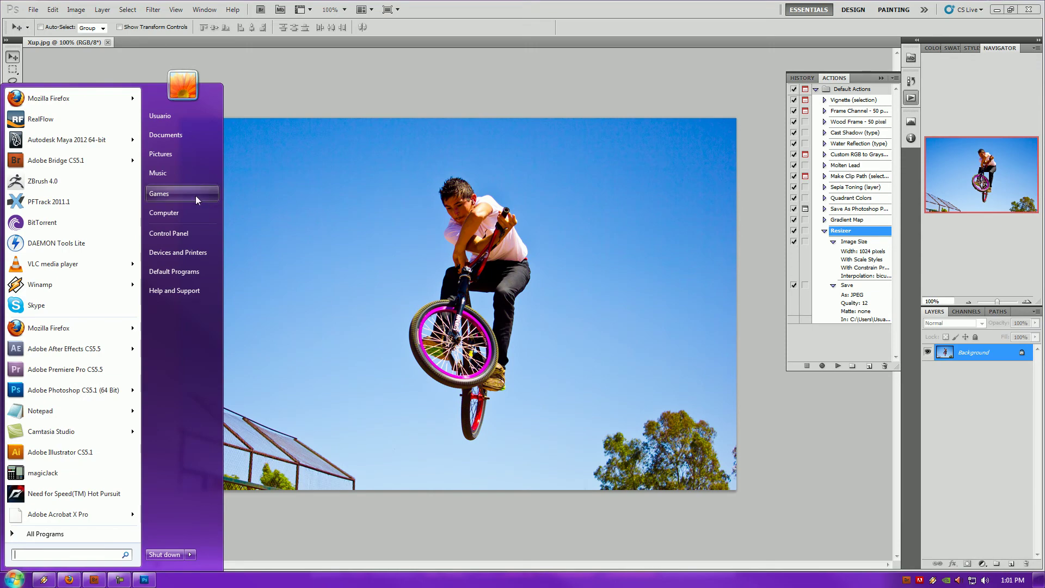
pyautogui.press('Escape')
pyautogui.press('super+e')
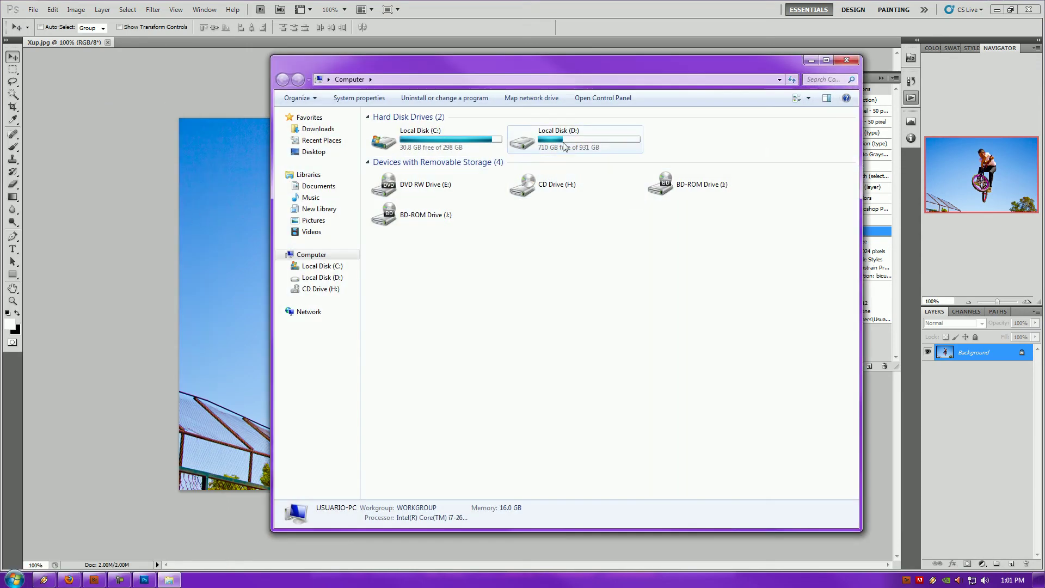
pyautogui.click(314, 152)
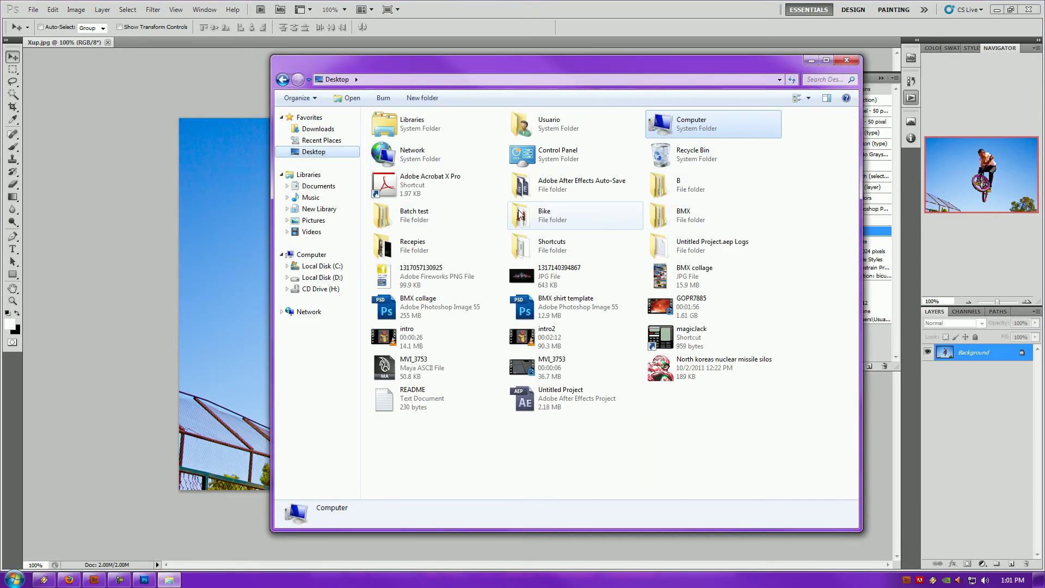
pyautogui.doubleClick(406, 220)
pyautogui.doubleClick(702, 143)
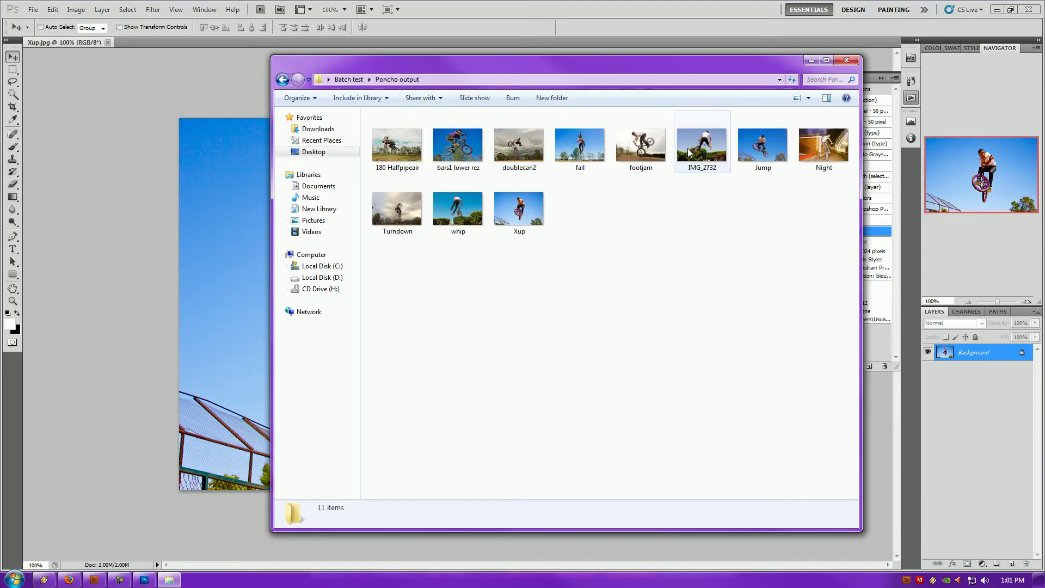
# Check 180 Halfpipeair is 1024 × 683 and preview it full screen
pyautogui.click(412, 147)
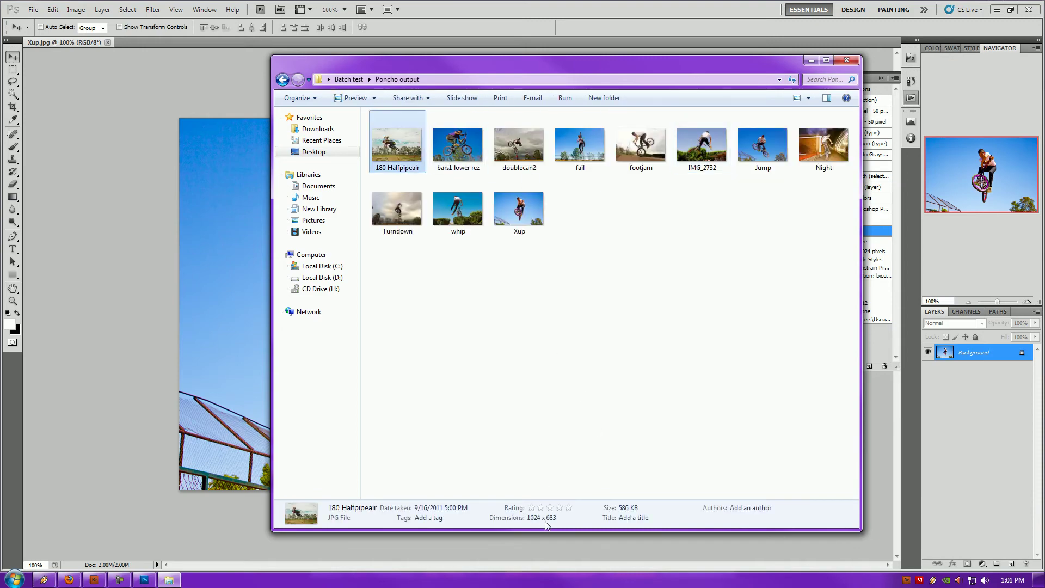
pyautogui.rightClick(421, 157)
pyautogui.click(353, 205)
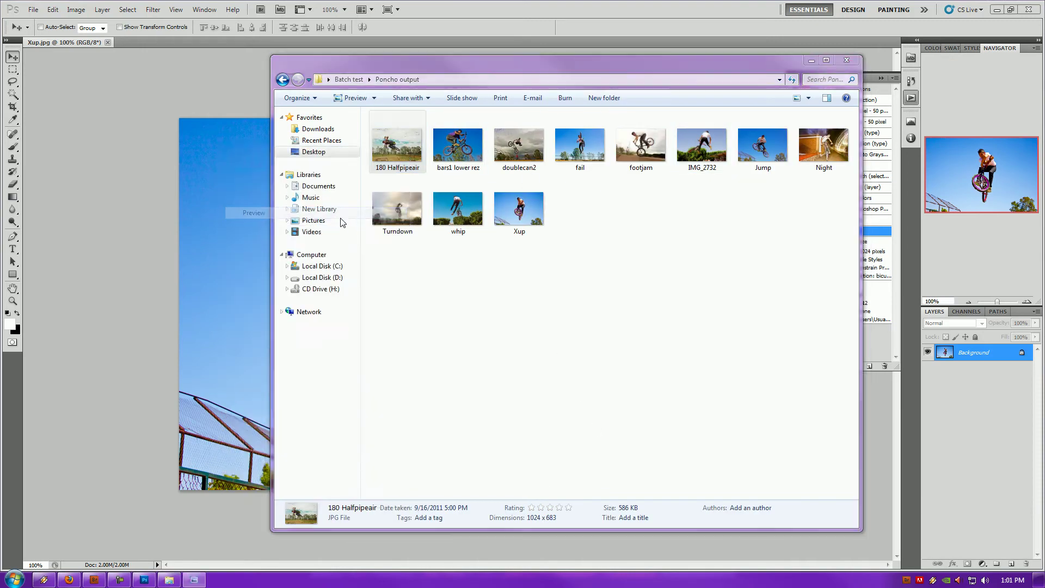
# Advance through the resized photos past footjam and IMG_2732 to Jump
pyautogui.press('Right')
pyautogui.press('Right')
pyautogui.press('Right')
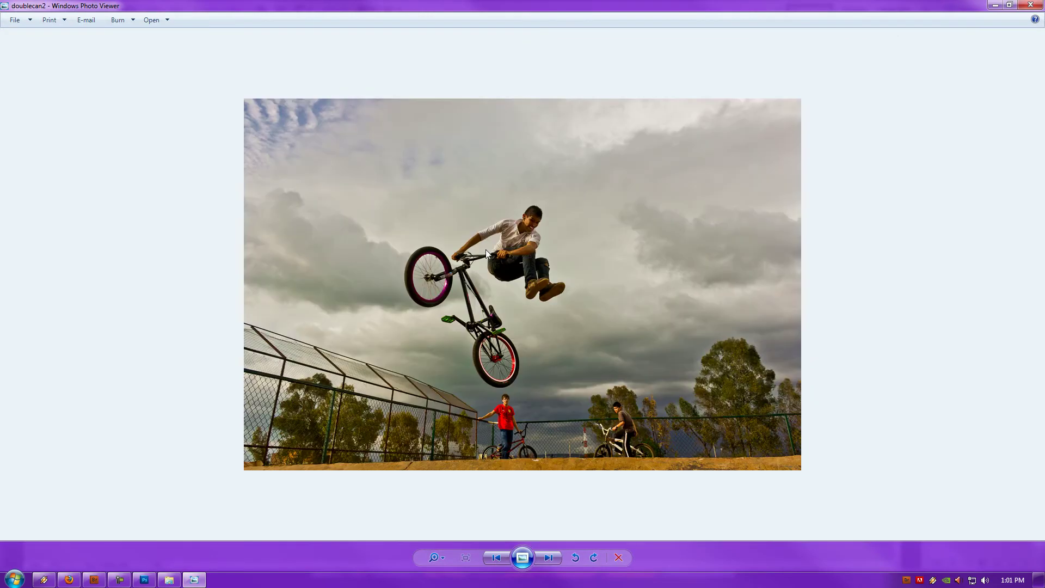
pyautogui.press('Right')
pyautogui.press('Right')
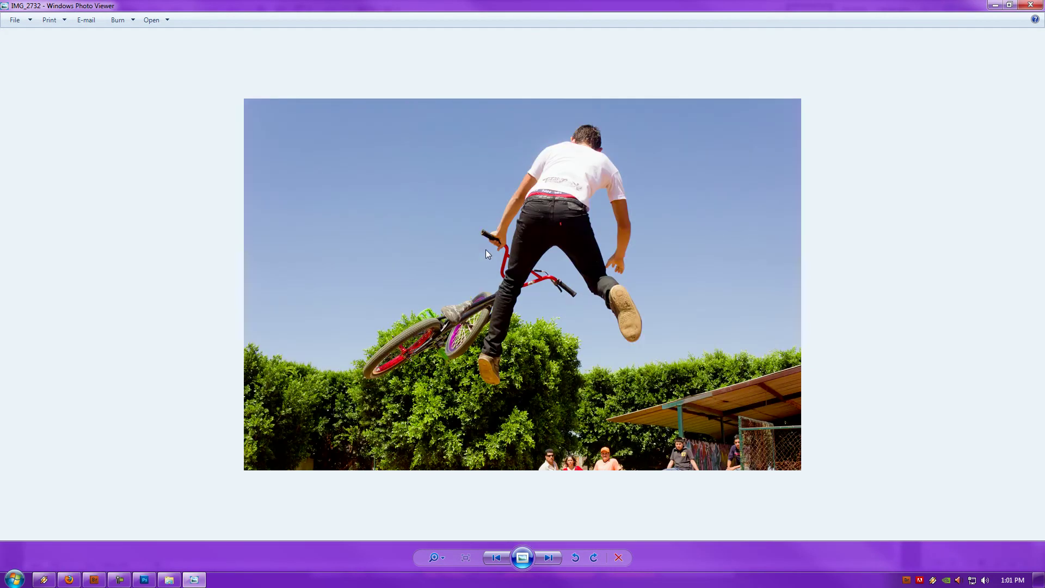
pyautogui.press('Right')
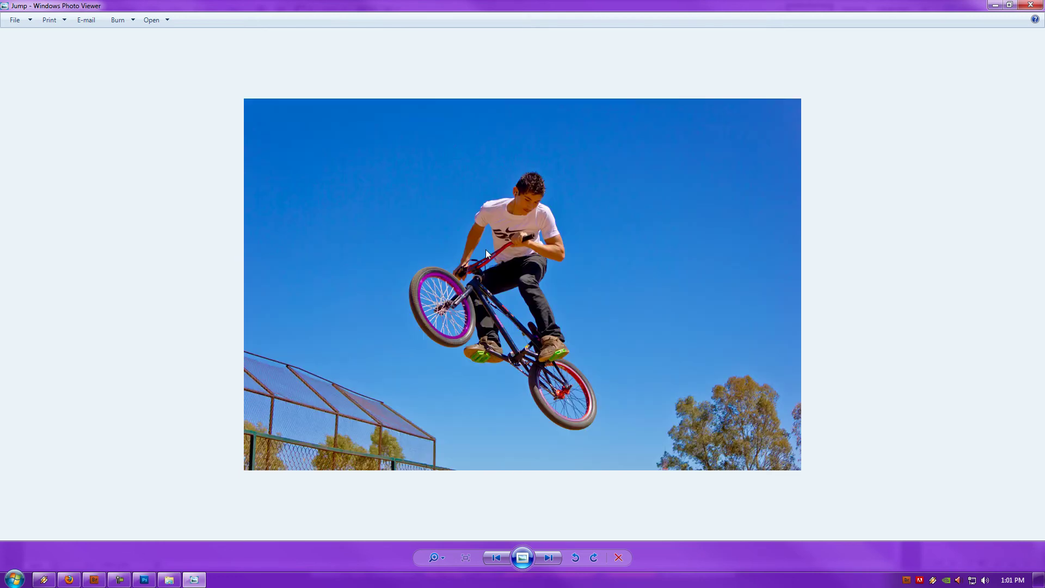
pyautogui.press('Right')
pyautogui.press('Right')
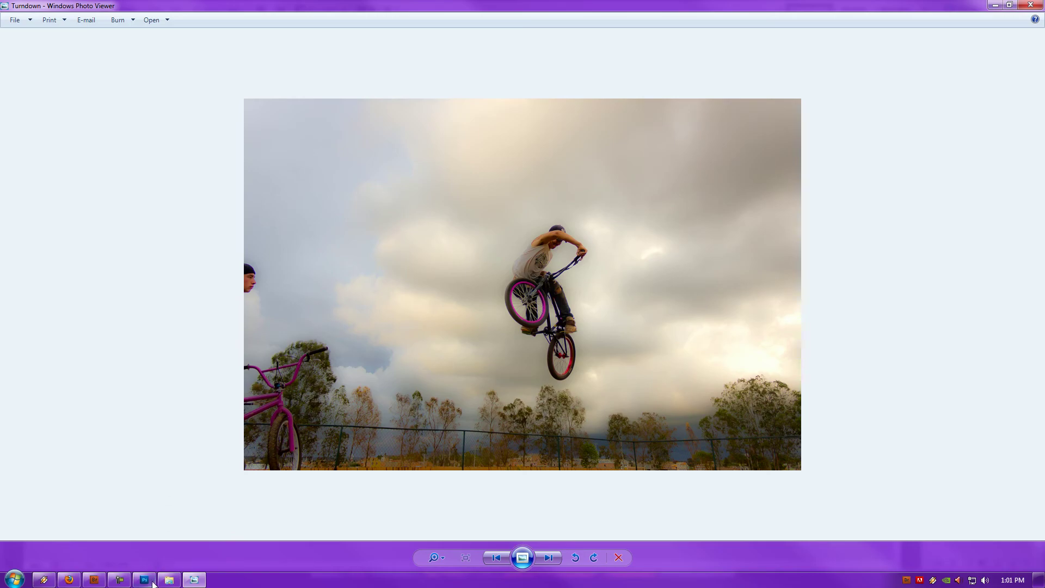
# Apply Diffuse Glow to Xup.jpg with Graininess 0 and Glow Amount 2
pyautogui.click(144, 580)
pyautogui.click(153, 10)
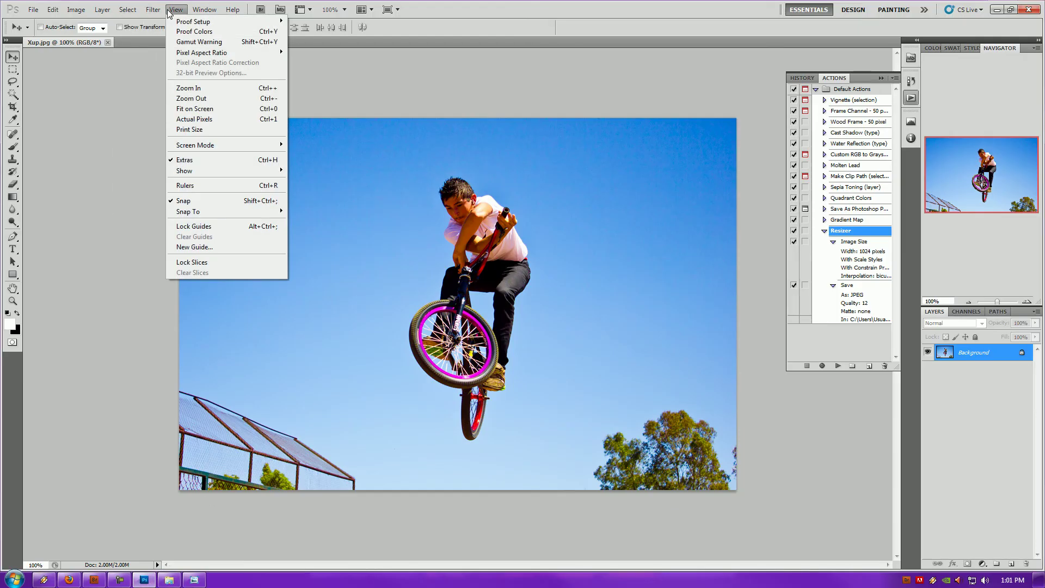
pyautogui.moveTo(159, 129)
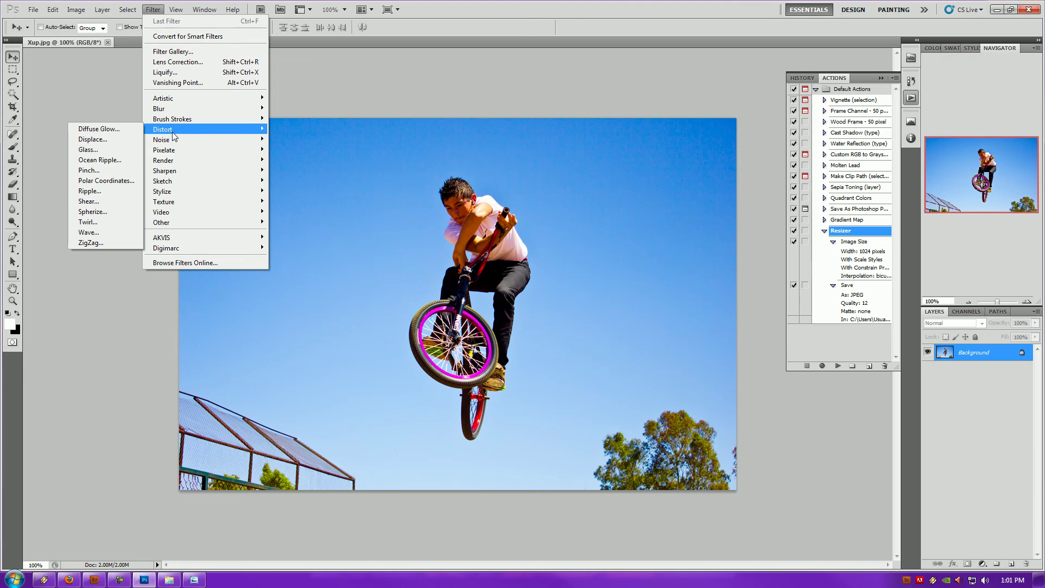
pyautogui.click(116, 134)
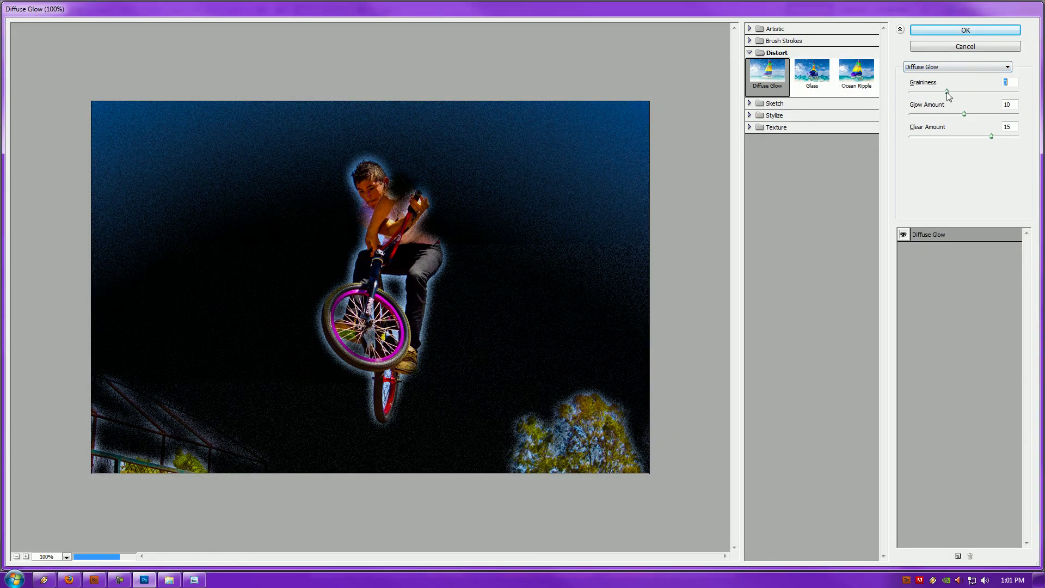
pyautogui.moveTo(946, 91); pyautogui.dragTo(1028, 139)
pyautogui.click(917, 113)
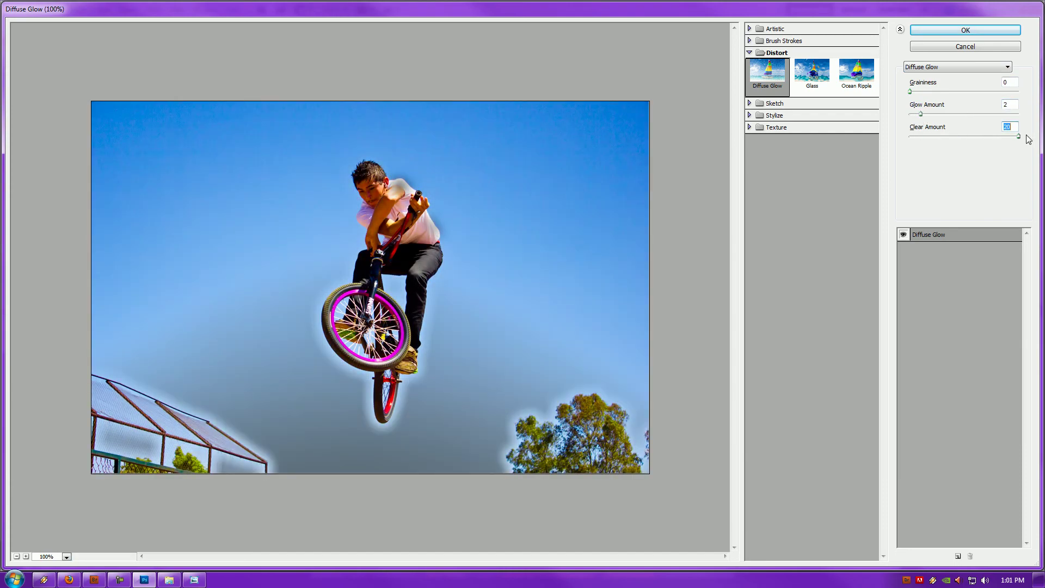
pyautogui.click(969, 30)
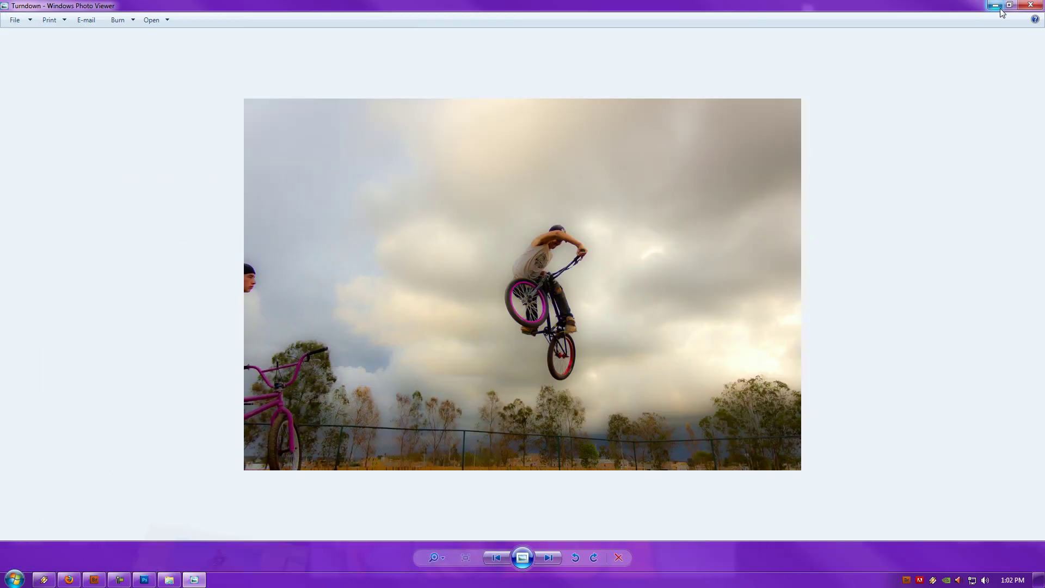
# Back in Photo Viewer, scroll past Turndown, Xup and 180 Halfpipeair to the fail photo
pyautogui.click(997, 9)
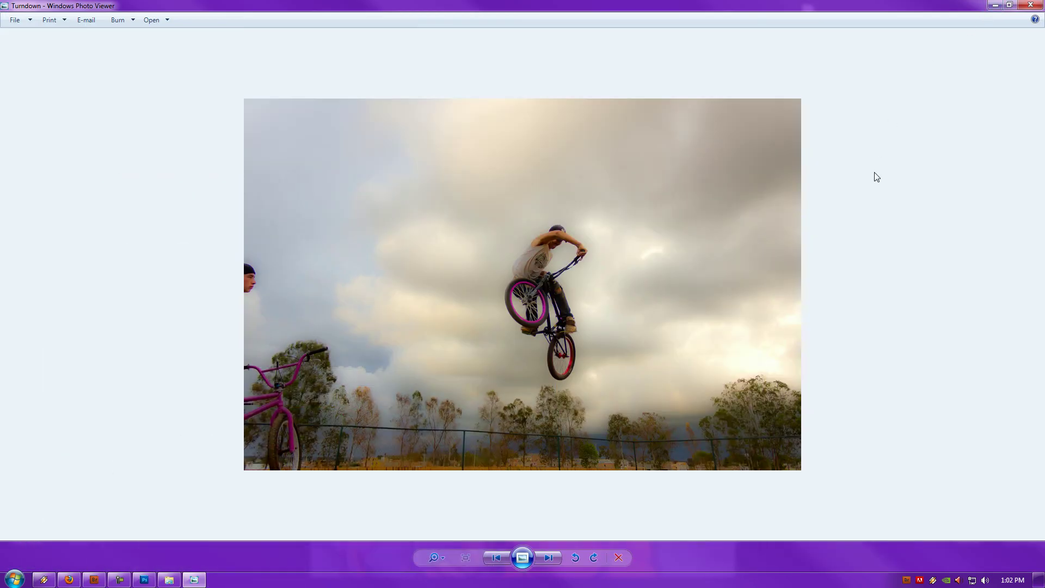
pyautogui.scroll(-1, 724, 188)
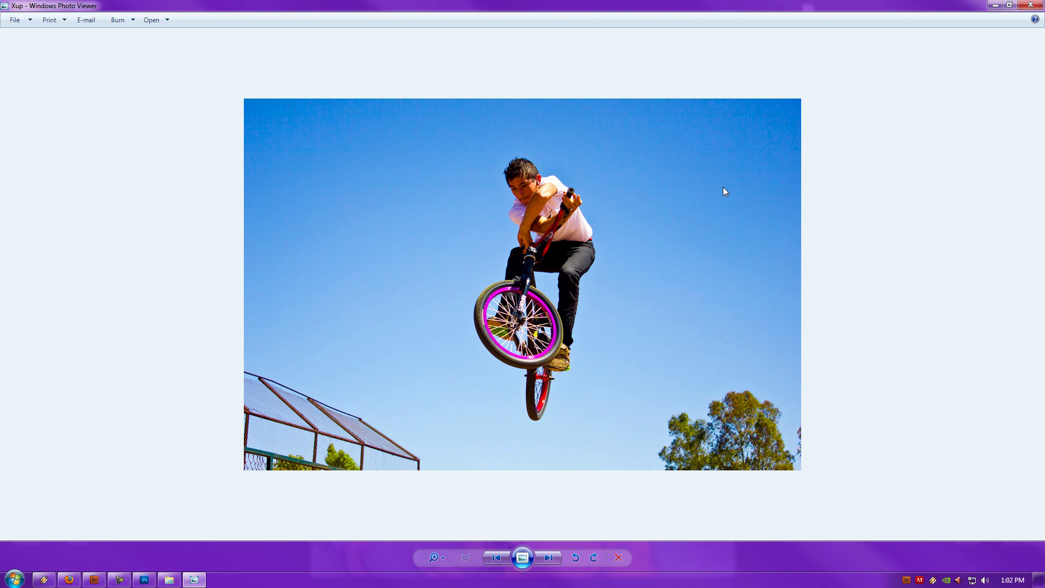
pyautogui.scroll(-1, 723, 188)
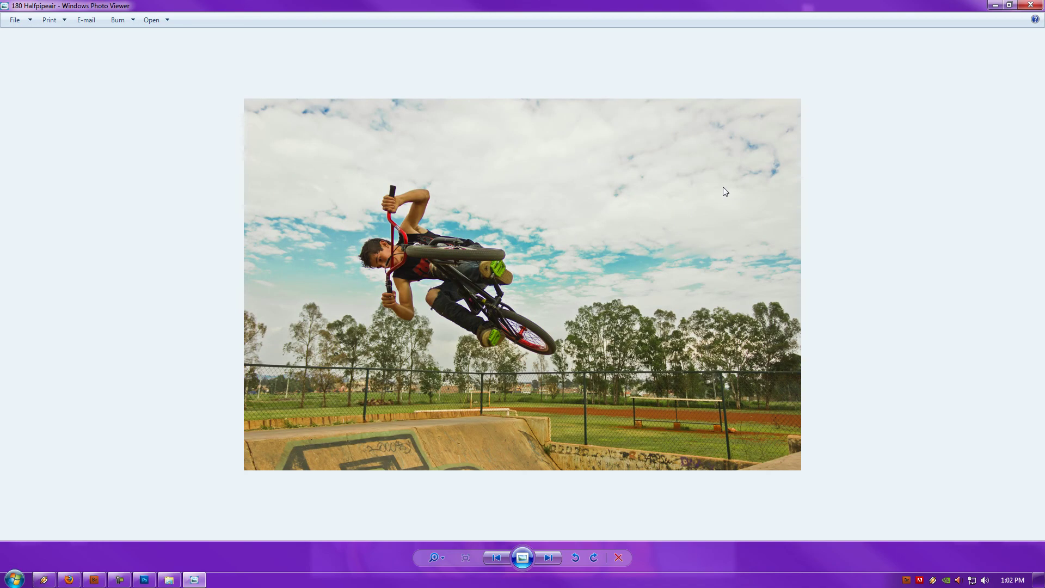
pyautogui.scroll(-1, 723, 188)
pyautogui.scroll(-2, 723, 188)
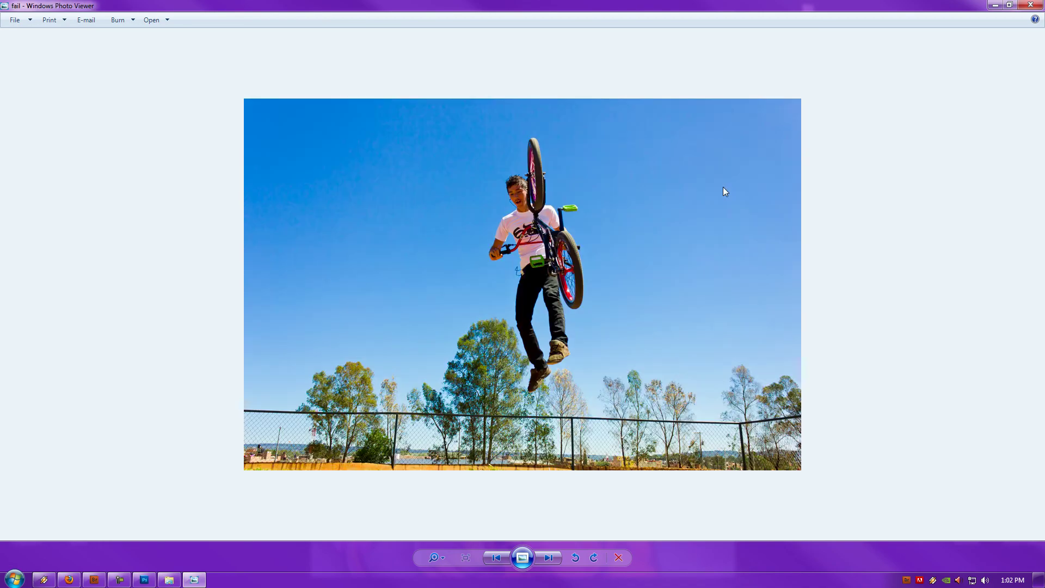